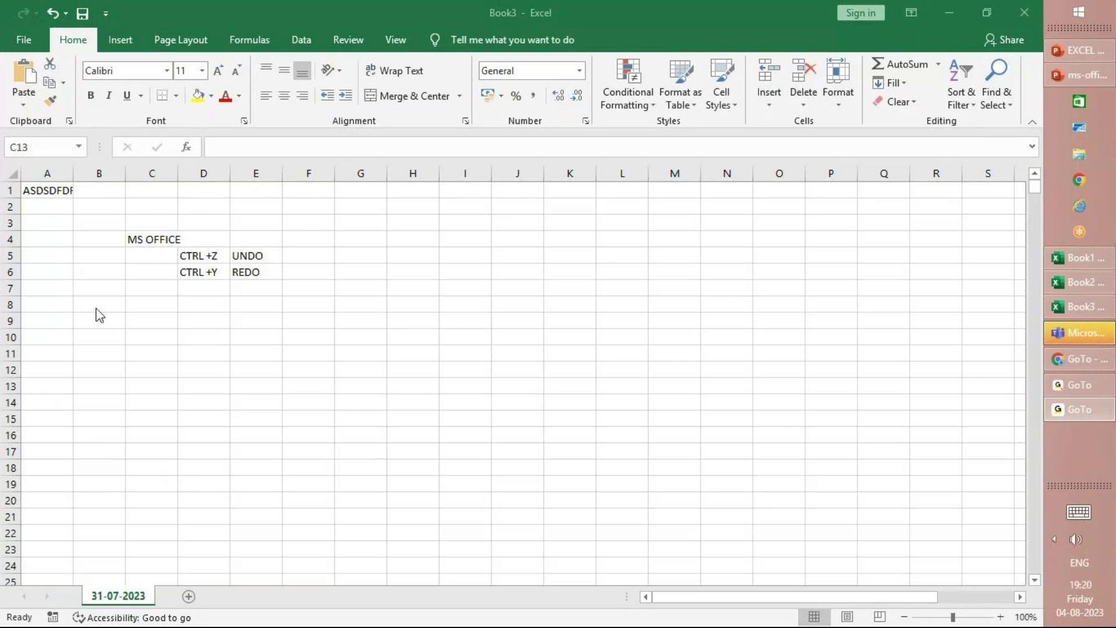
Re-confirm the 31-07-2023 sheet tab name, select cell I11, and open the File backstage for Book3.
key("alt+Tab")
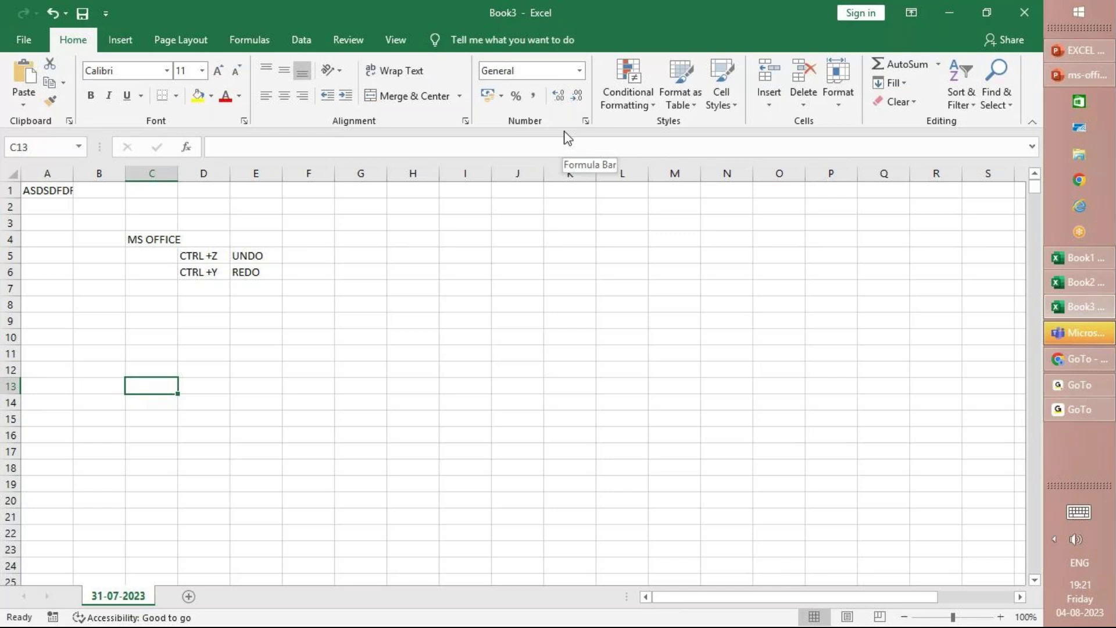
double_click(130, 594)
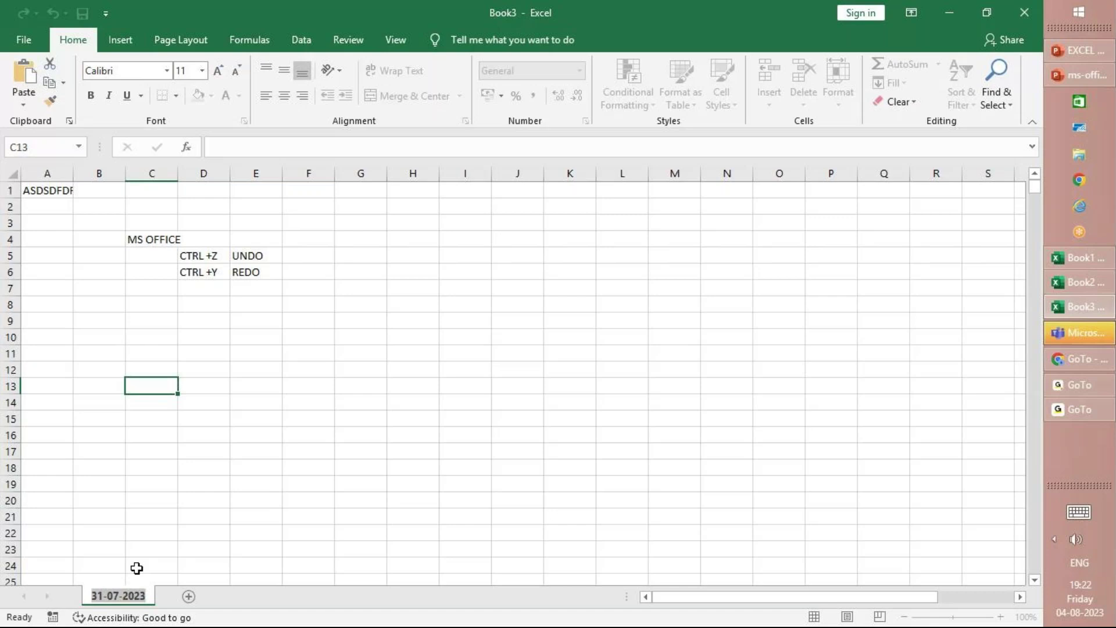
left_click(80, 320)
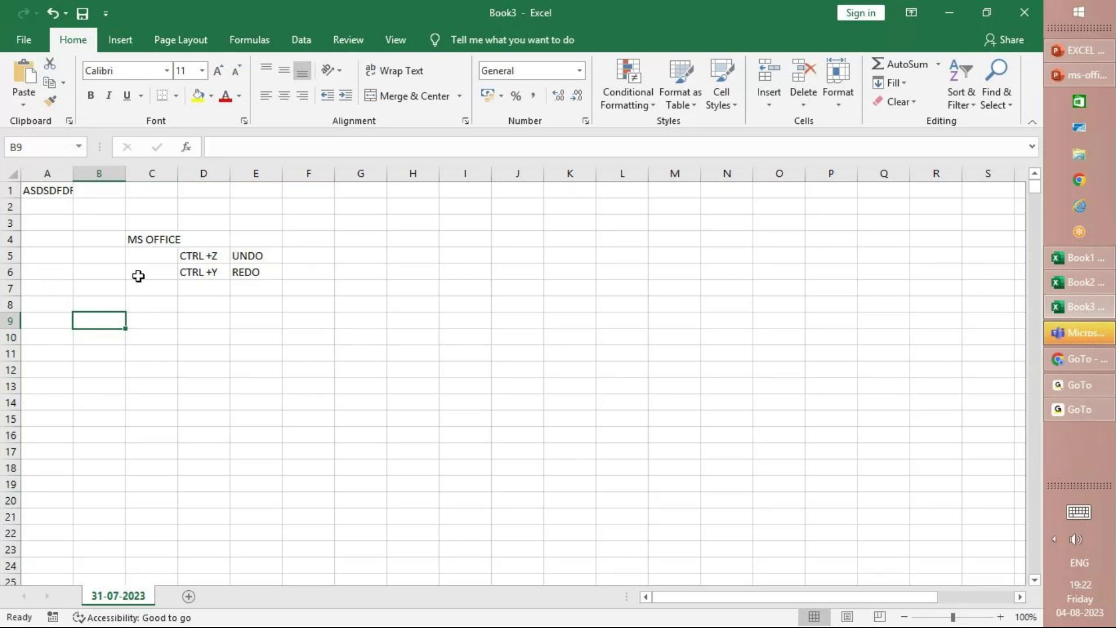
left_click(484, 356)
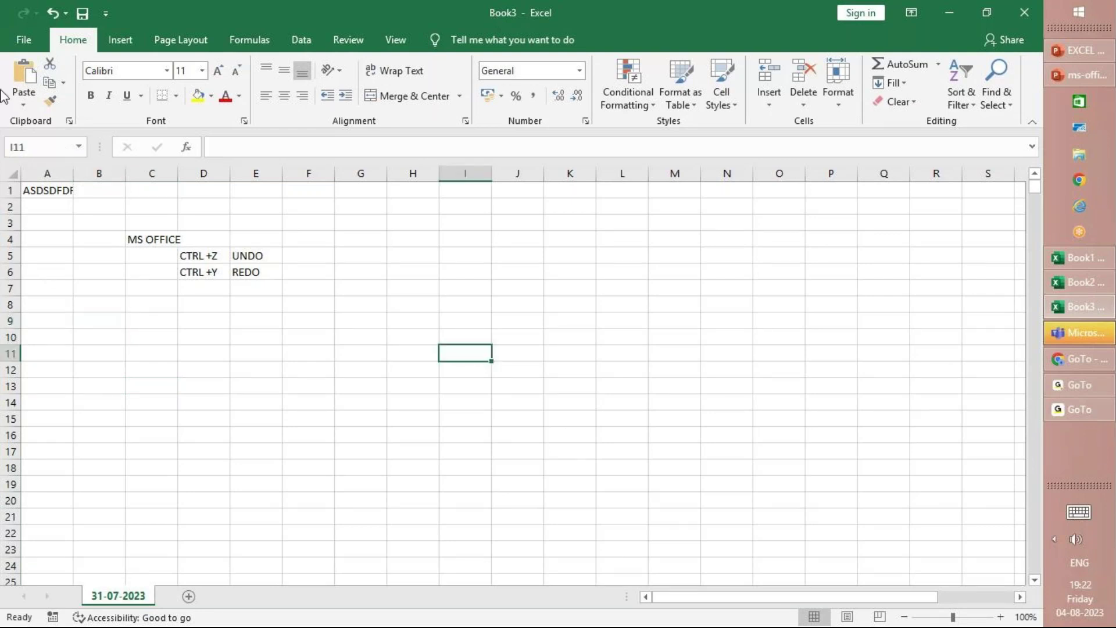
left_click(36, 49)
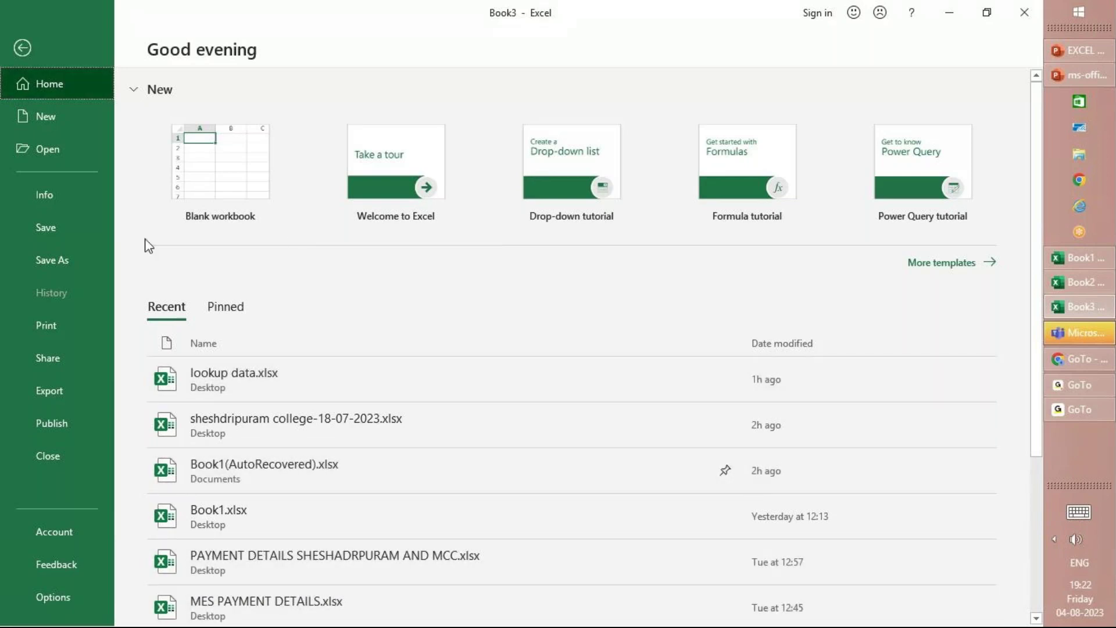
Create the blank workbook Book4 from Backstage New, then return to Book3.
left_click(52, 115)
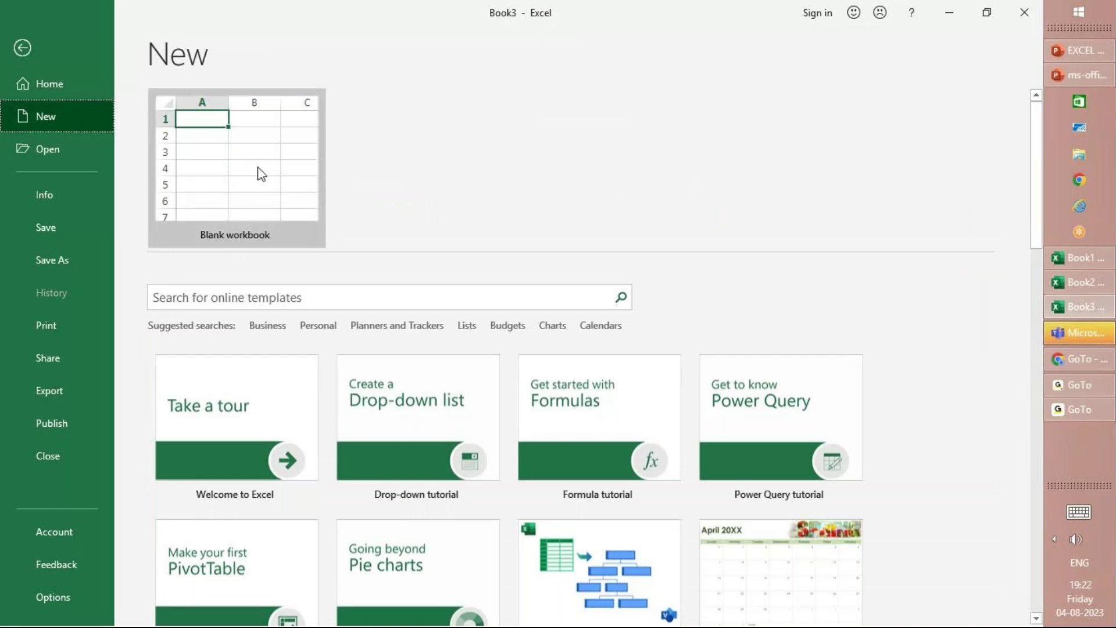
left_click(218, 171)
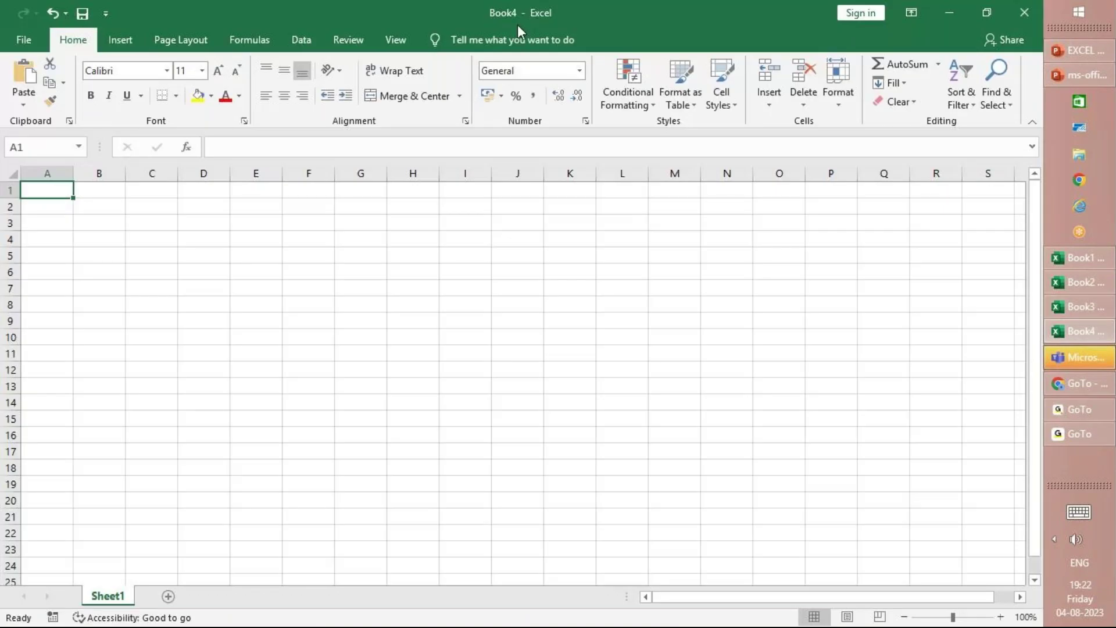
left_click(1087, 311)
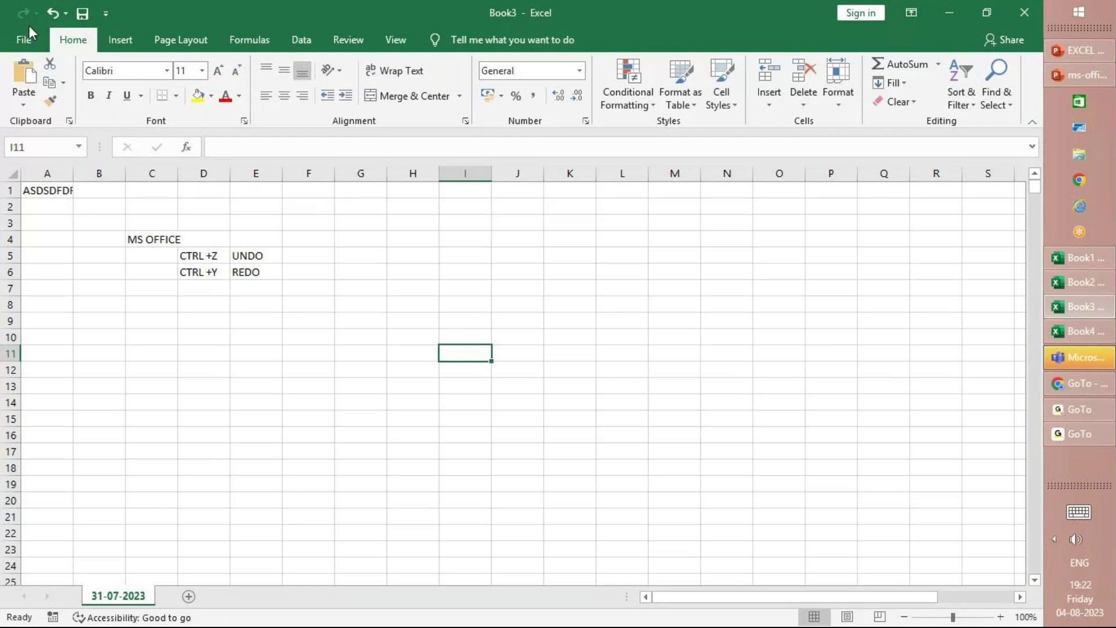
left_click(24, 40)
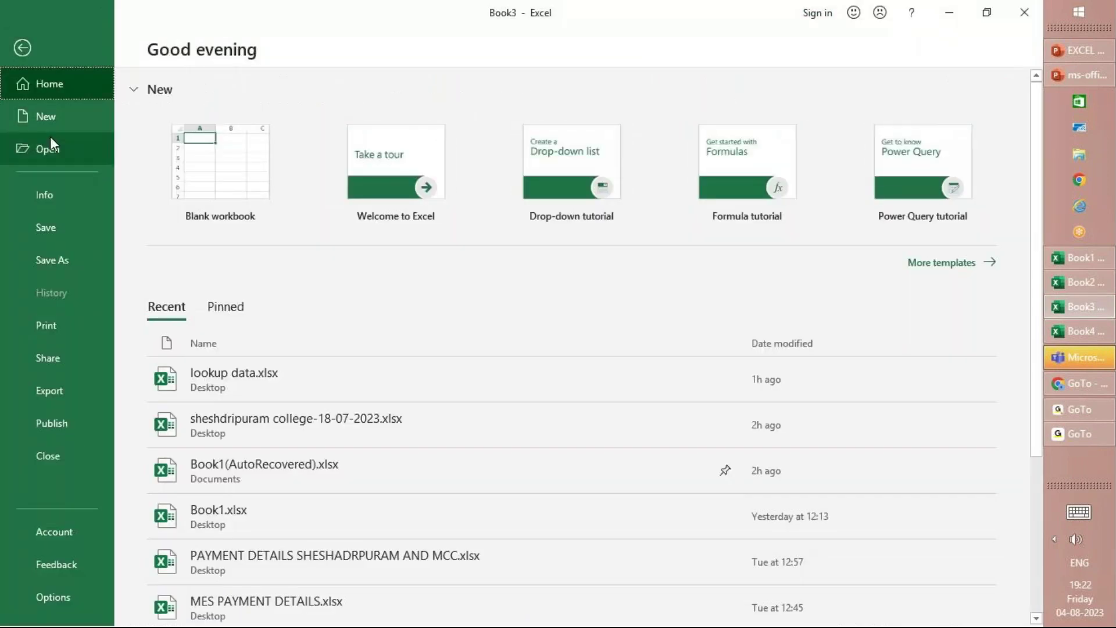
left_click(50, 148)
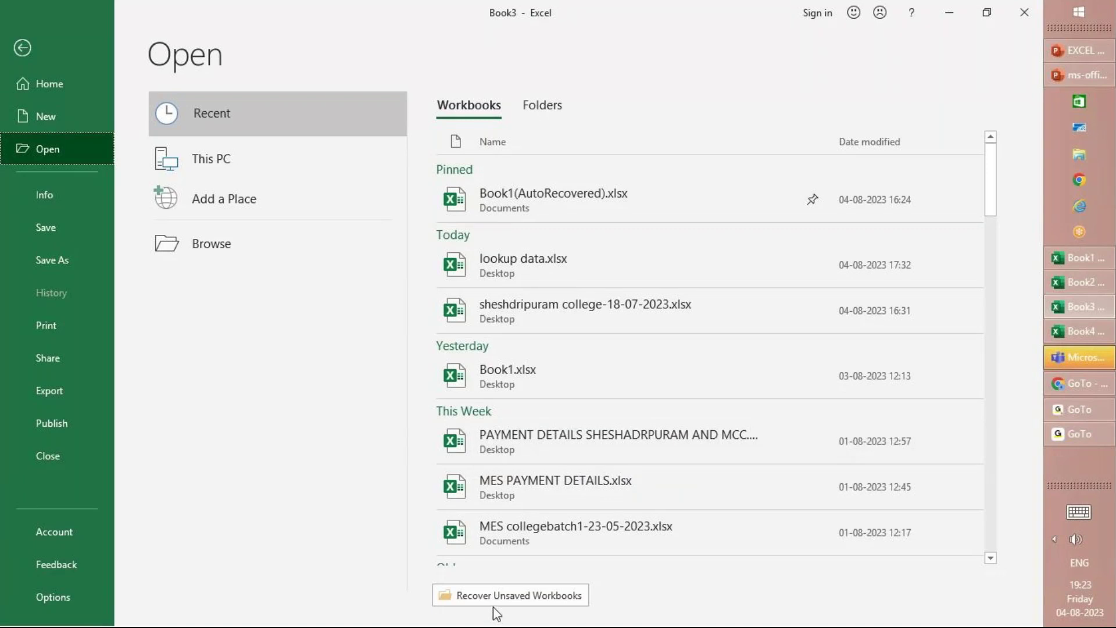
left_click(473, 602)
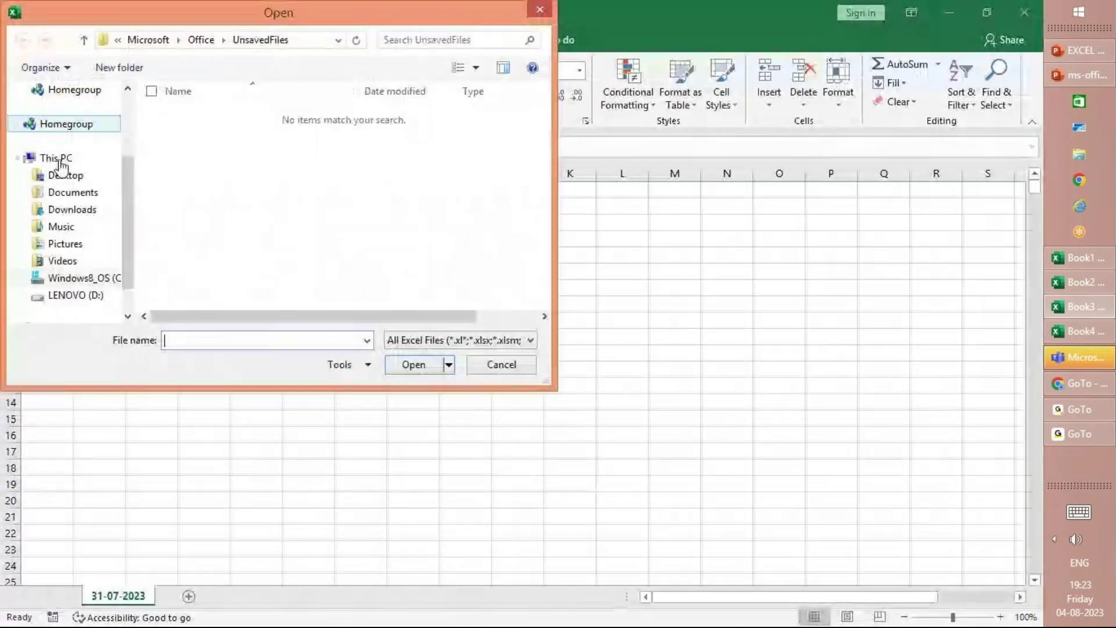
left_click(540, 10)
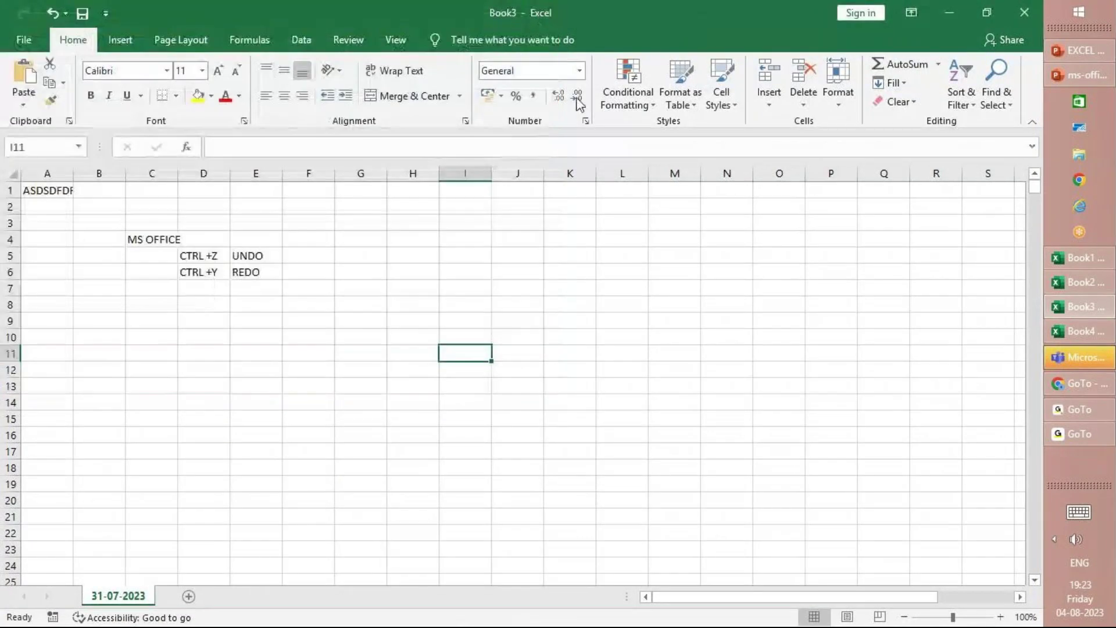
Select cell E7, browse the New and Open backstage pages, then close the Book3 window.
left_click(264, 284)
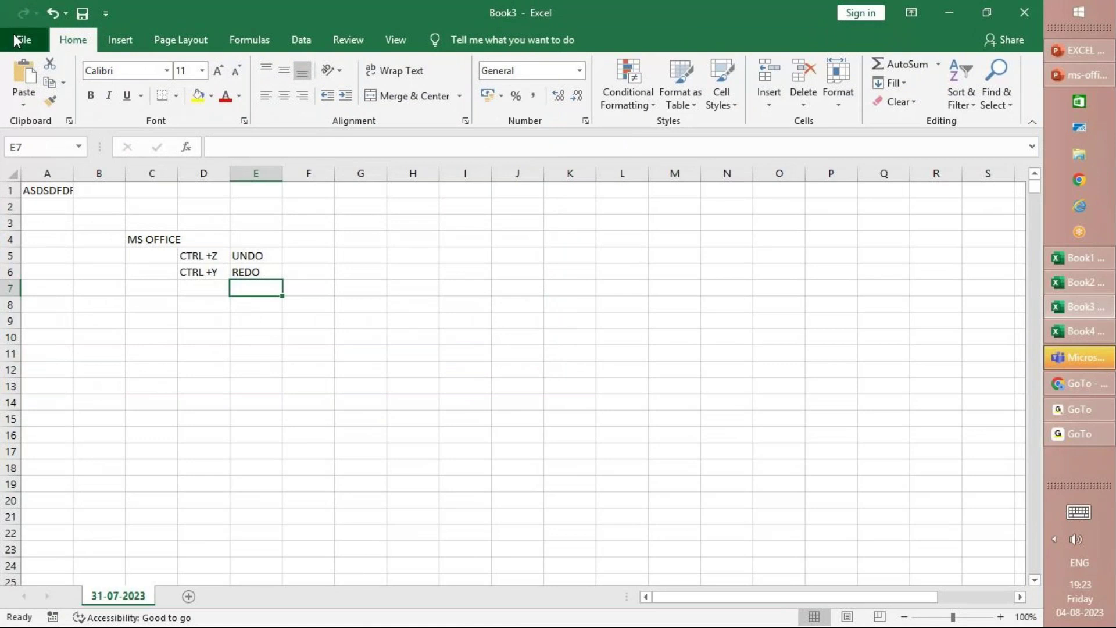
left_click(16, 39)
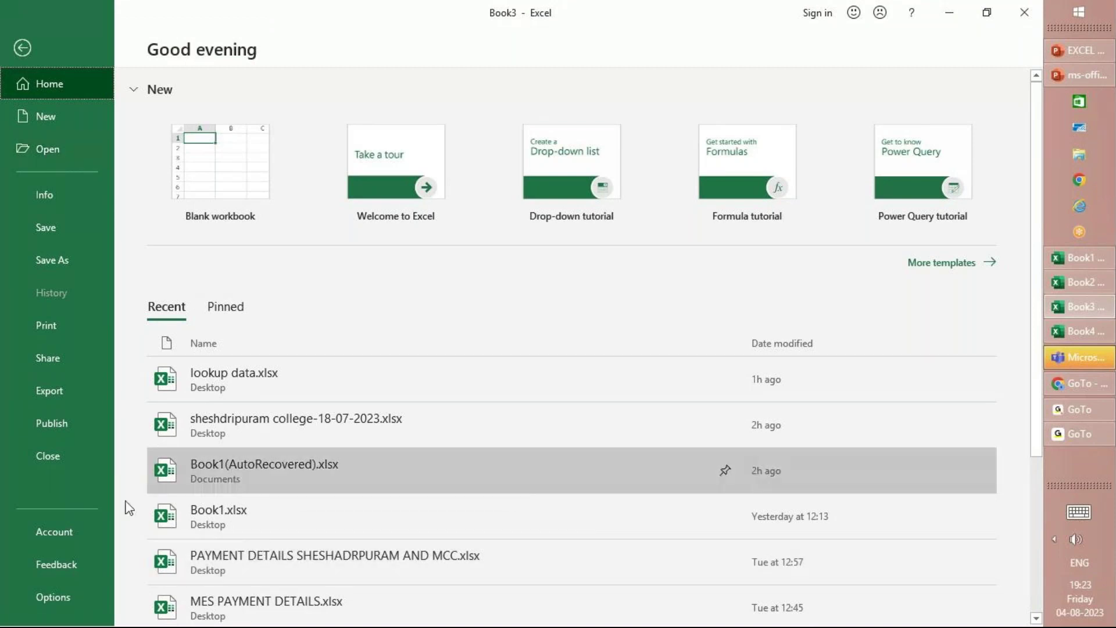
left_click(72, 129)
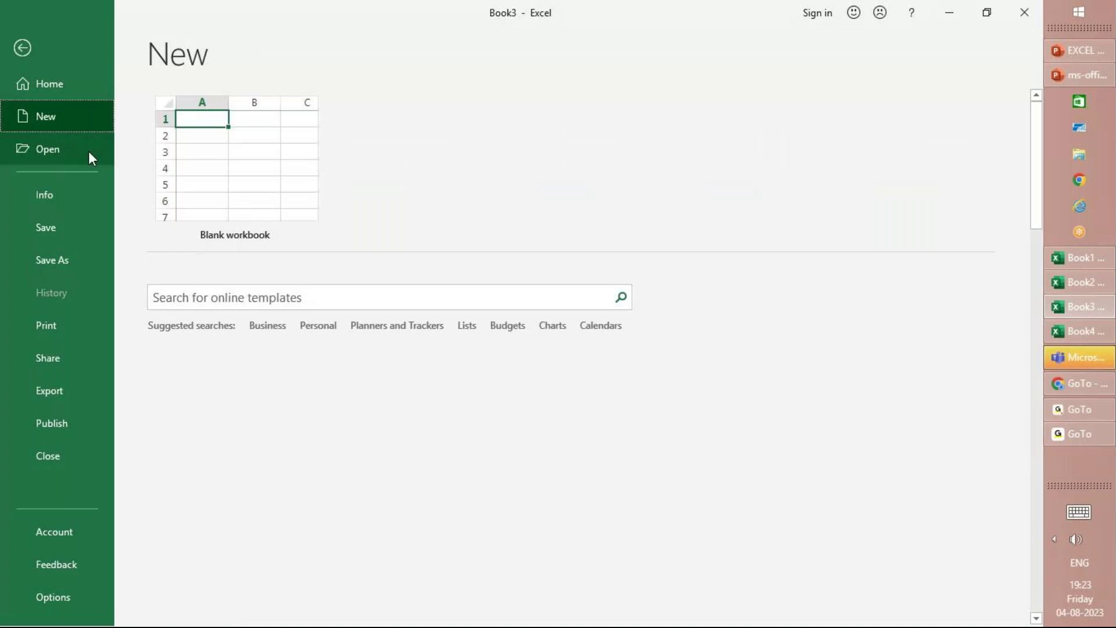
left_click(68, 158)
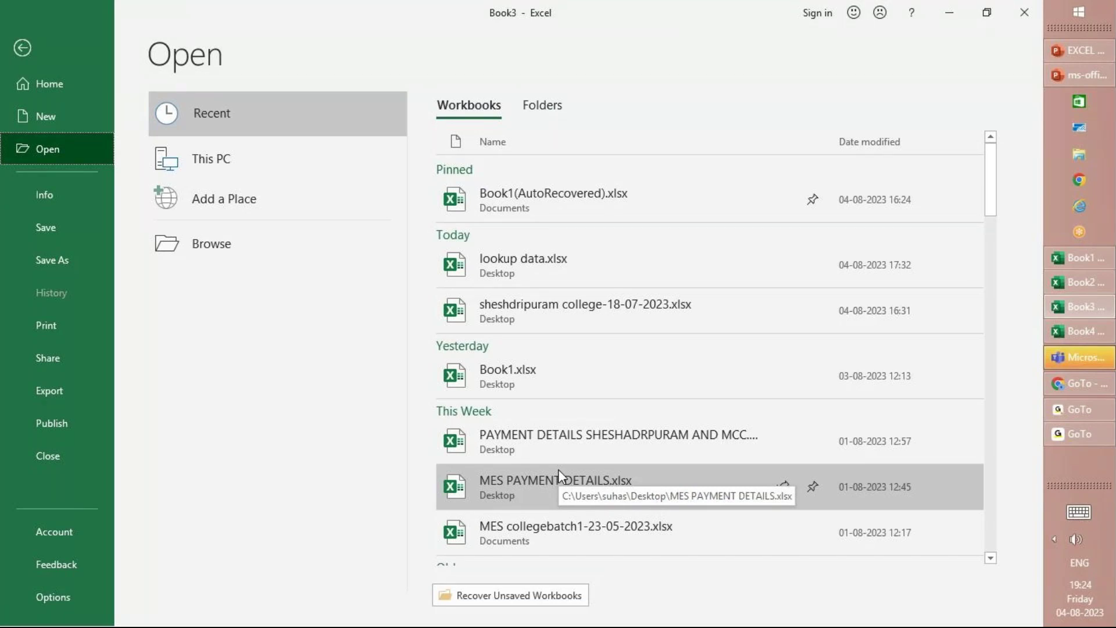
left_click(1011, 24)
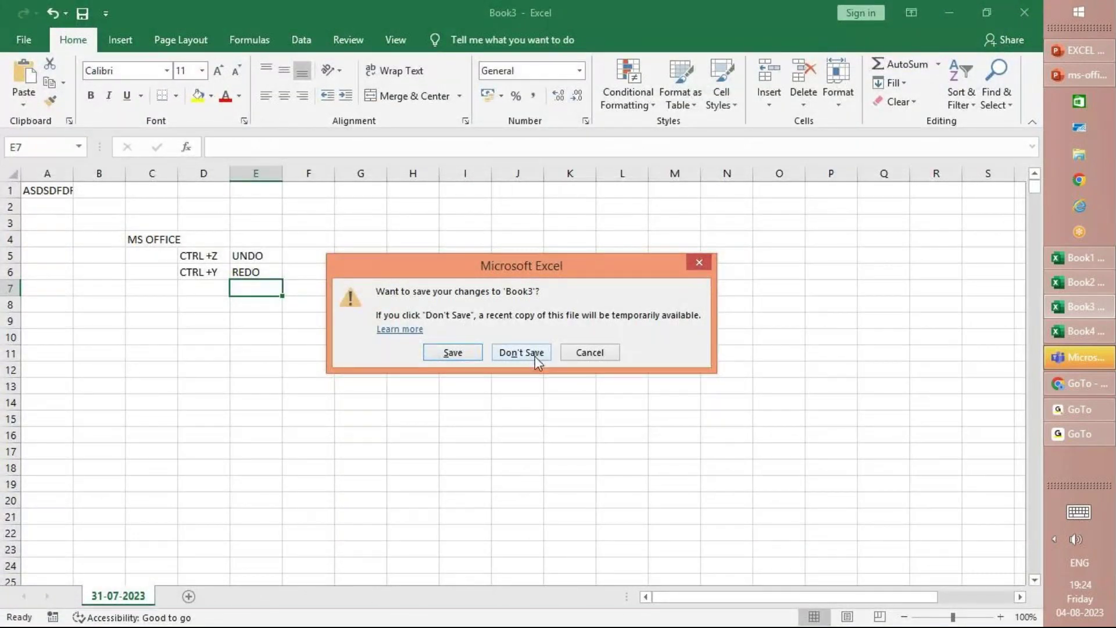
Cancel the 'save changes to Book3' prompt so the workbook stays open.
left_click(702, 264)
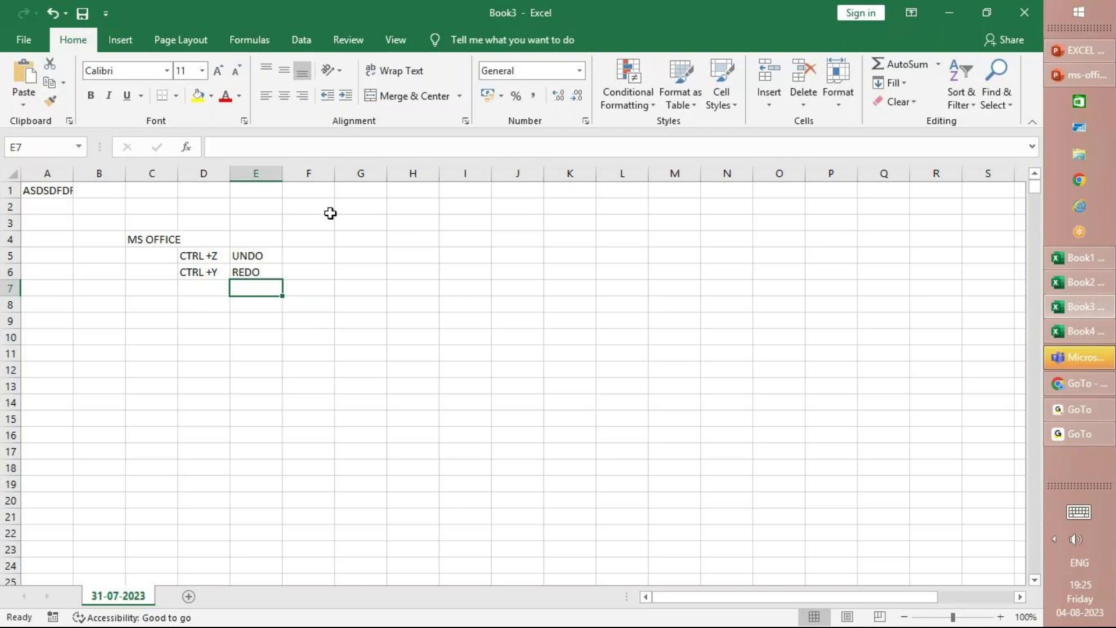
left_click(21, 40)
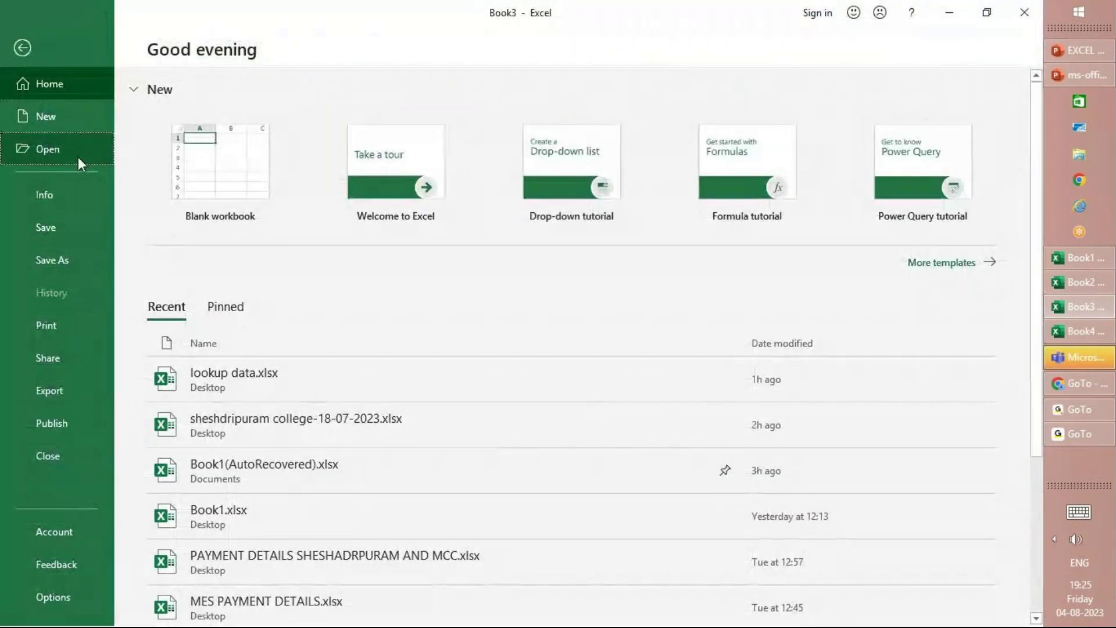
left_click(78, 155)
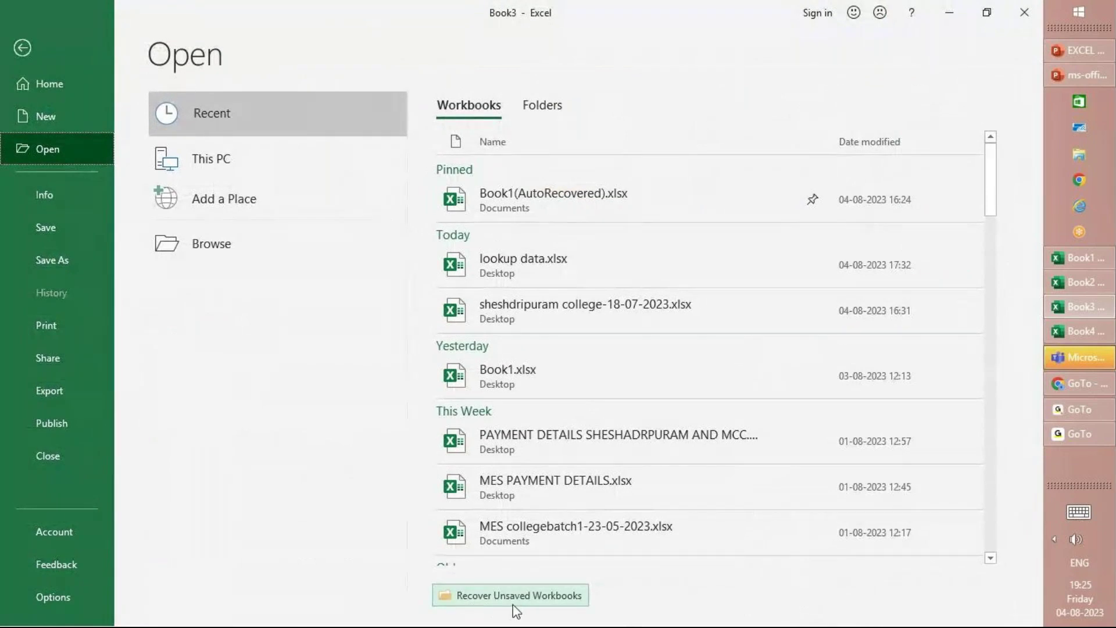
key("Escape")
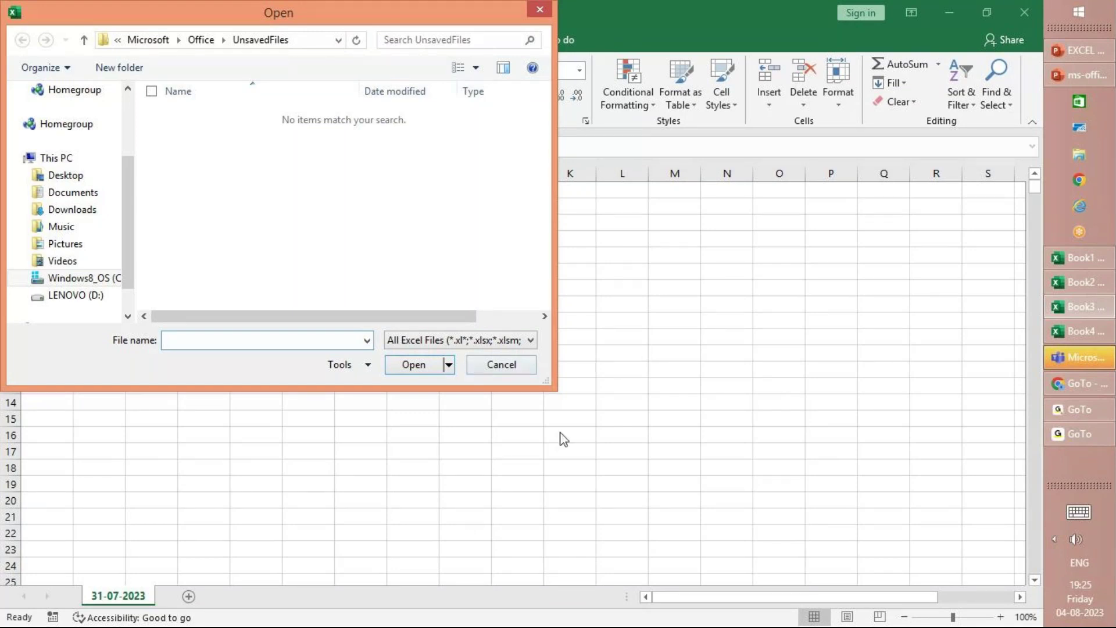
left_click(548, 15)
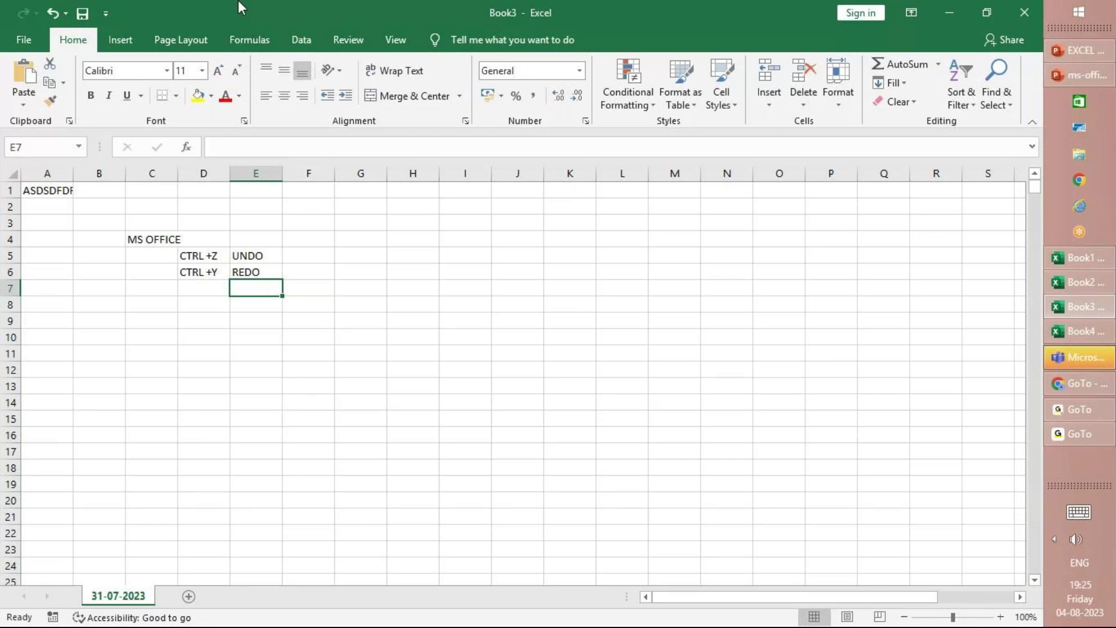
Show the File > Open page listing recent workbooks like lookup data.xlsx and Book1.xlsx.
left_click(24, 40)
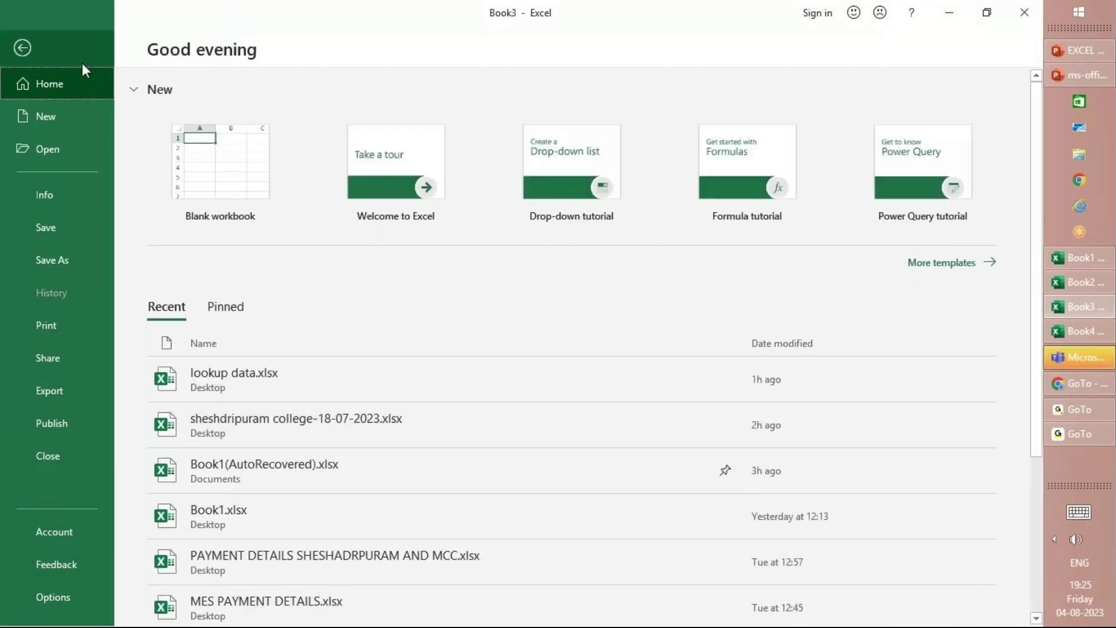
left_click(104, 159)
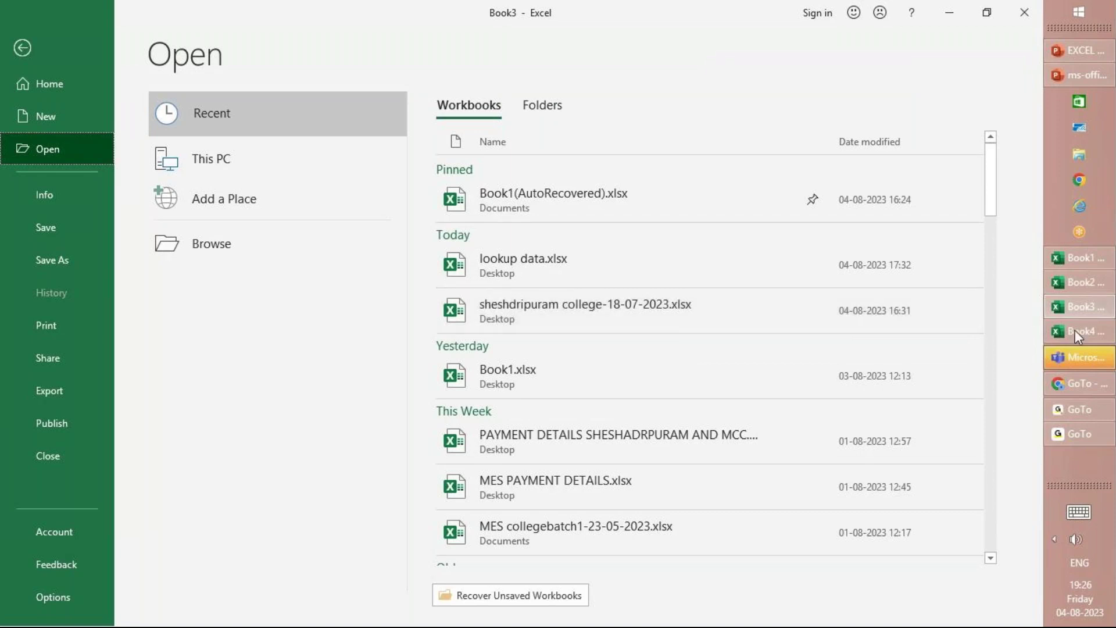
left_click(41, 196)
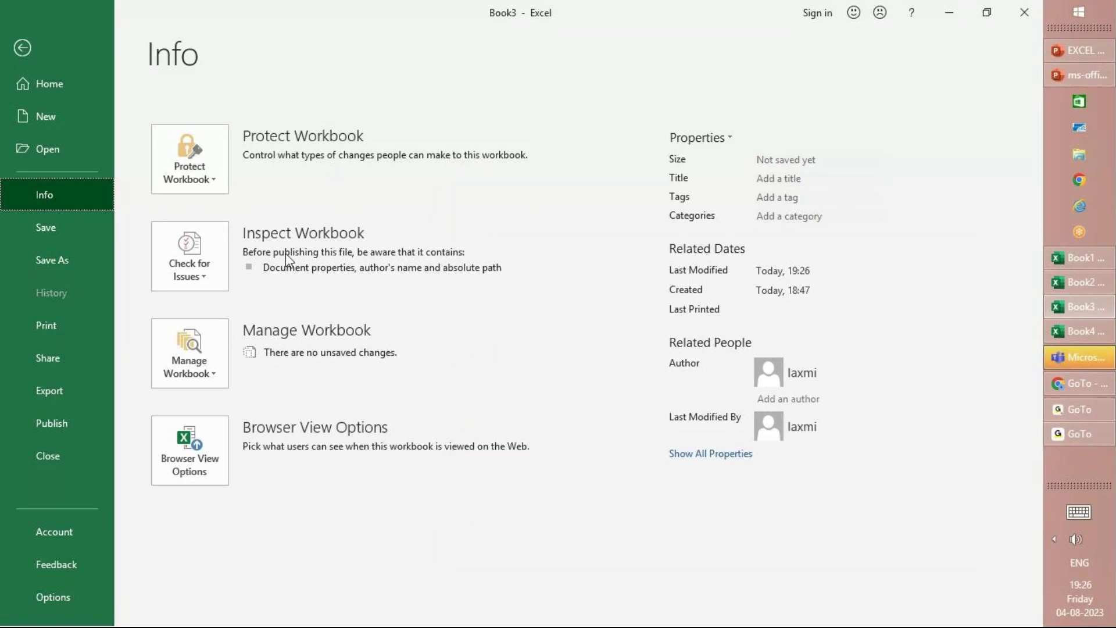
Encrypt Book3 with a password via Protect Workbook, entering and confirming the password.
left_click(213, 183)
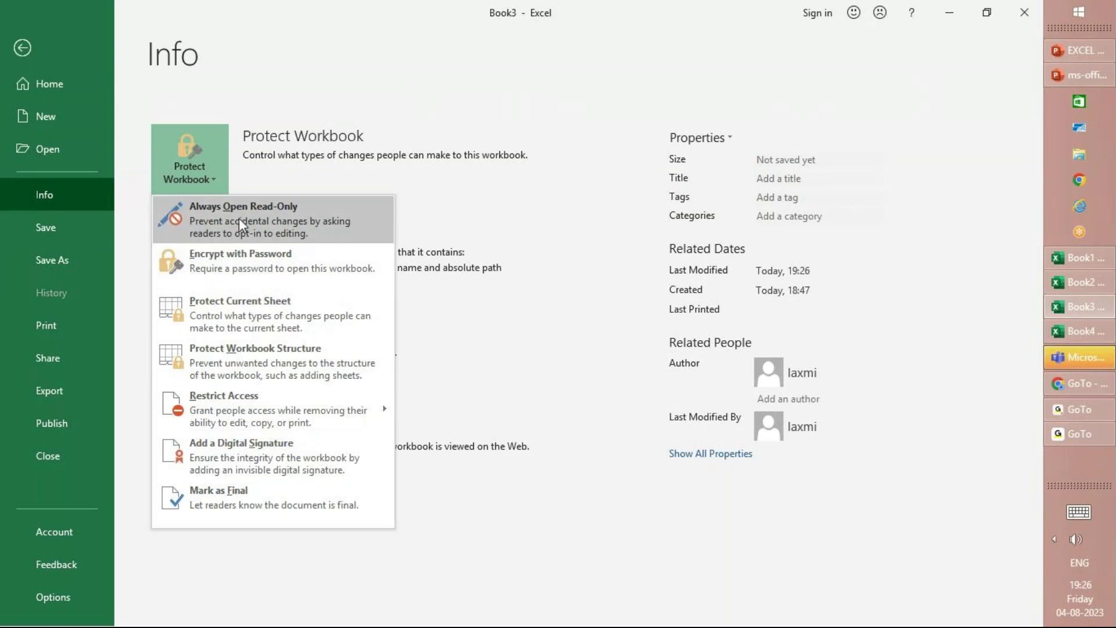
left_click(226, 181)
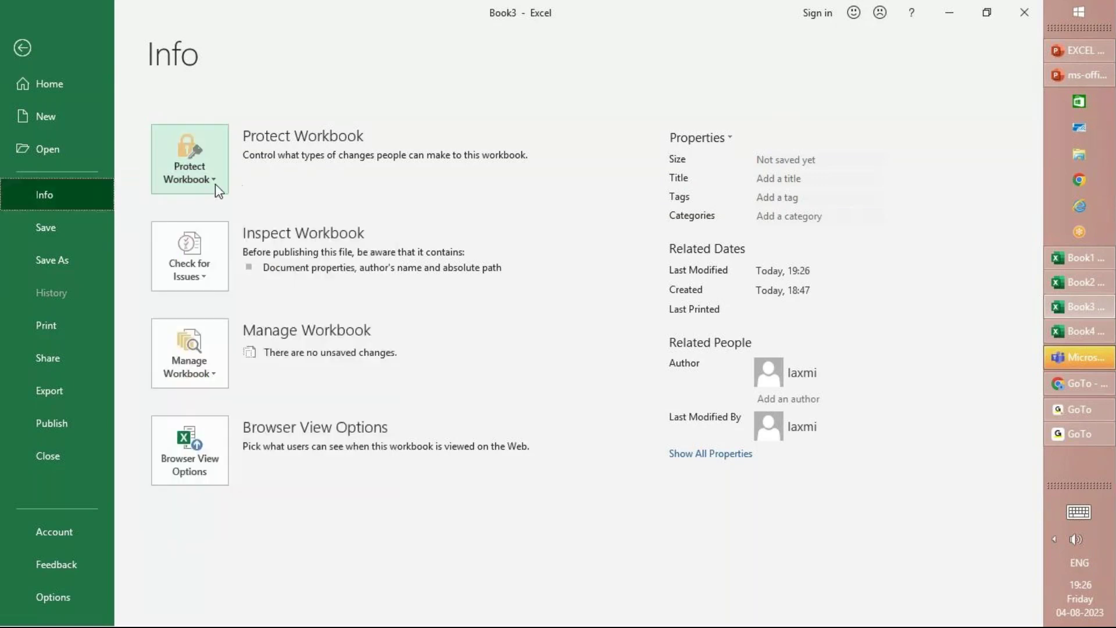
left_click(215, 184)
left_click(250, 266)
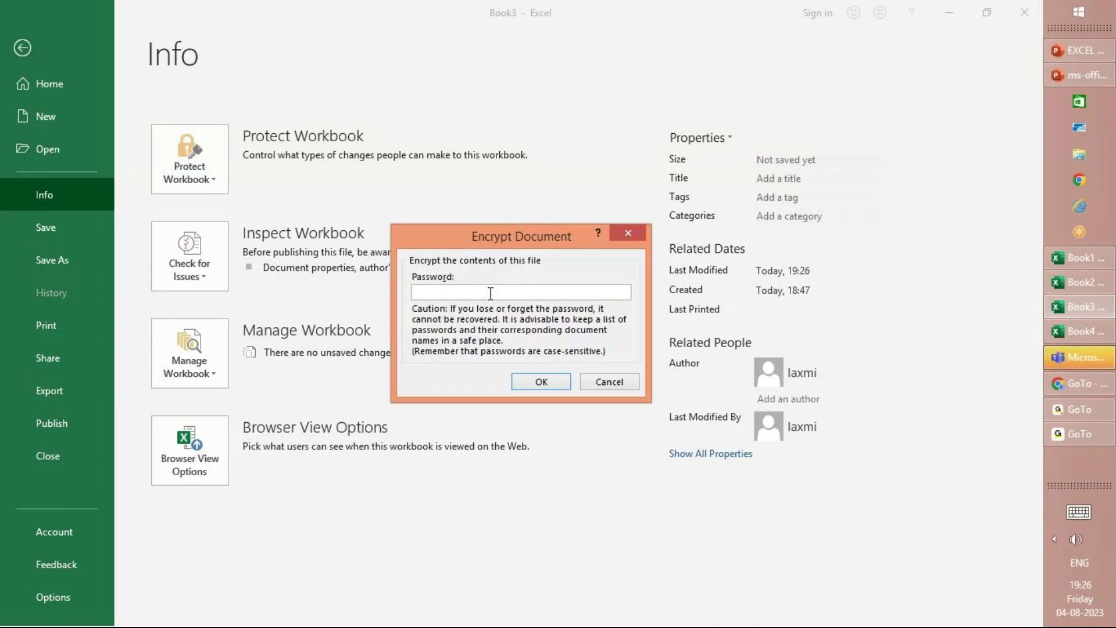
left_click(539, 380)
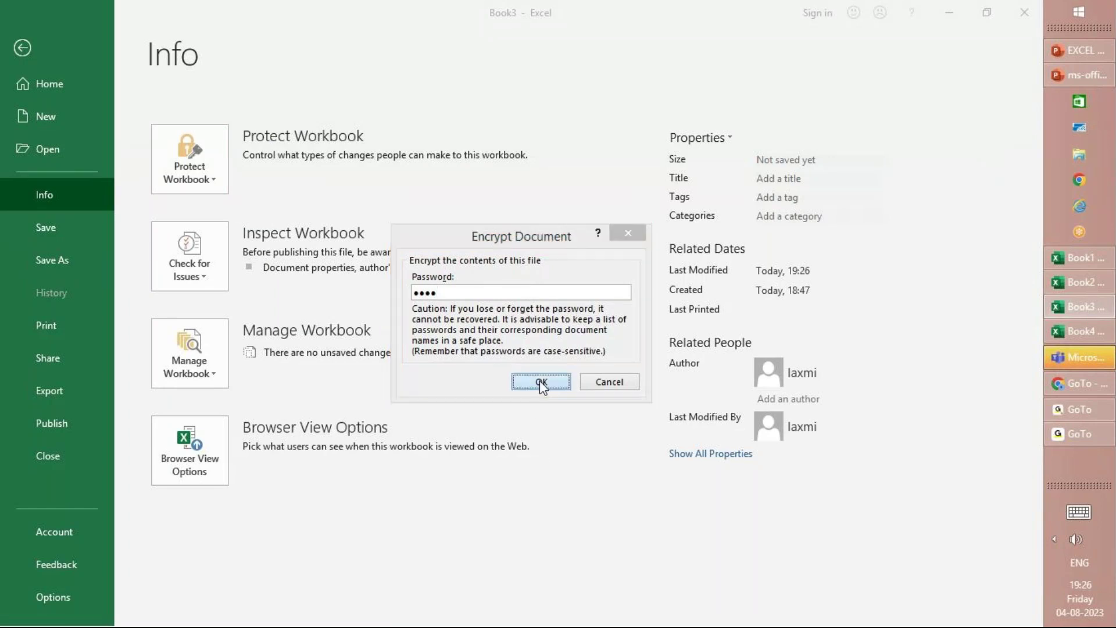
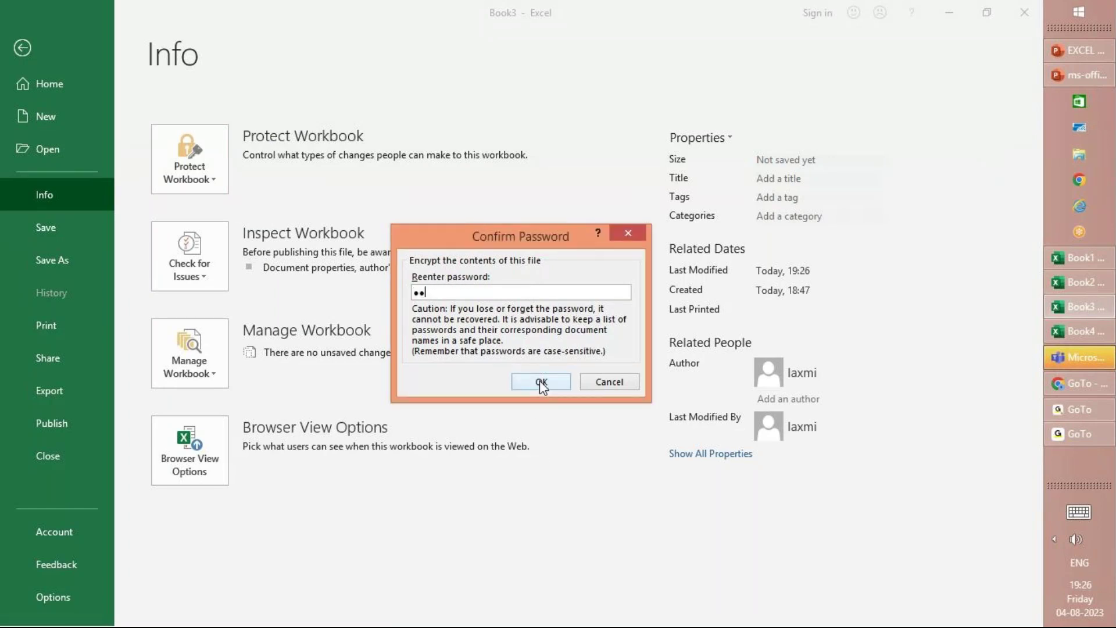
left_click(541, 383)
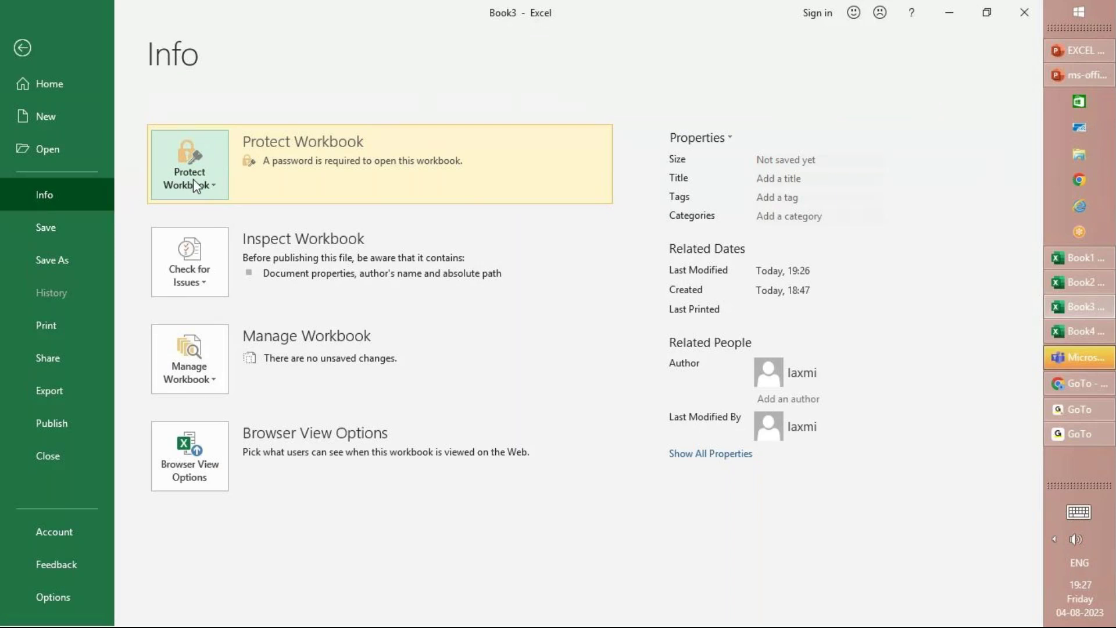
Save Book3 to the Desktop under the new file name MCC-31-07-2023.
left_click(85, 235)
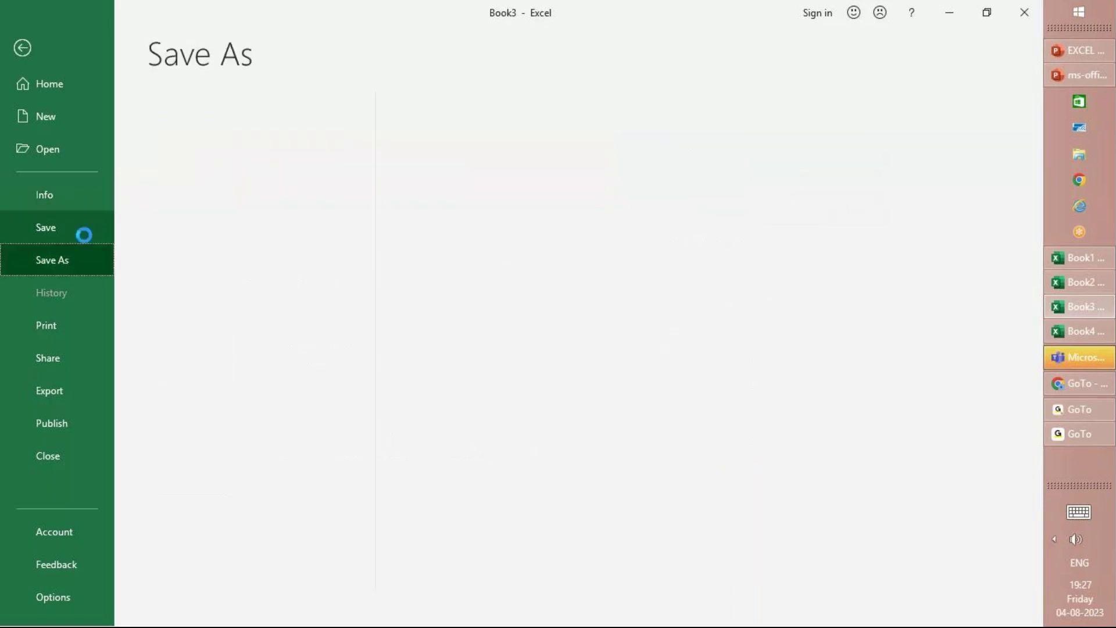
left_click(498, 183)
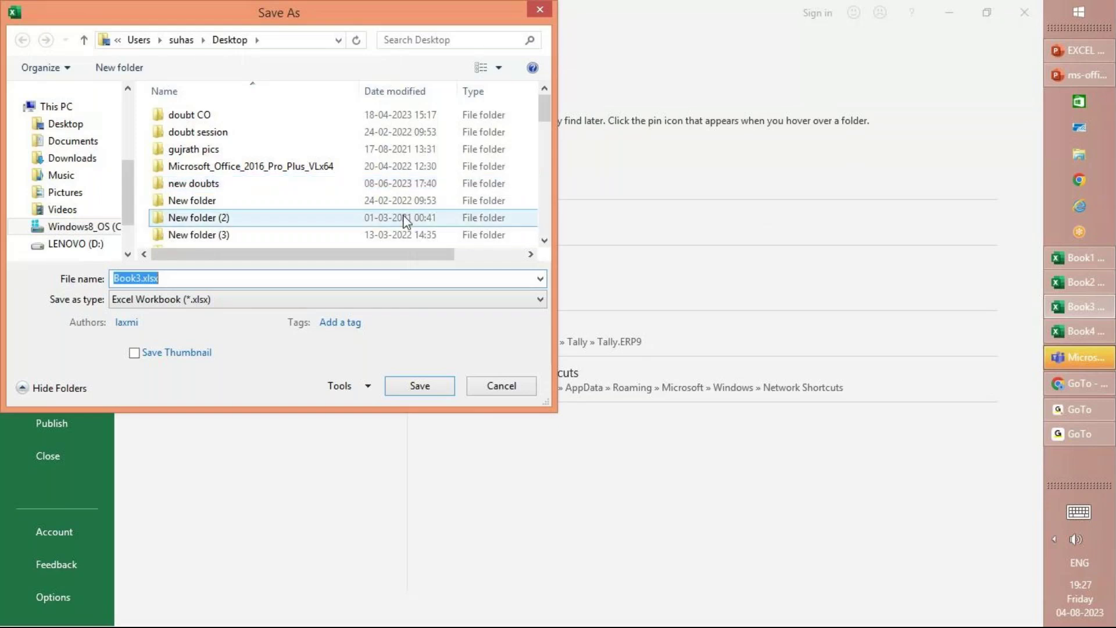
left_click_drag(141, 281, 116, 291)
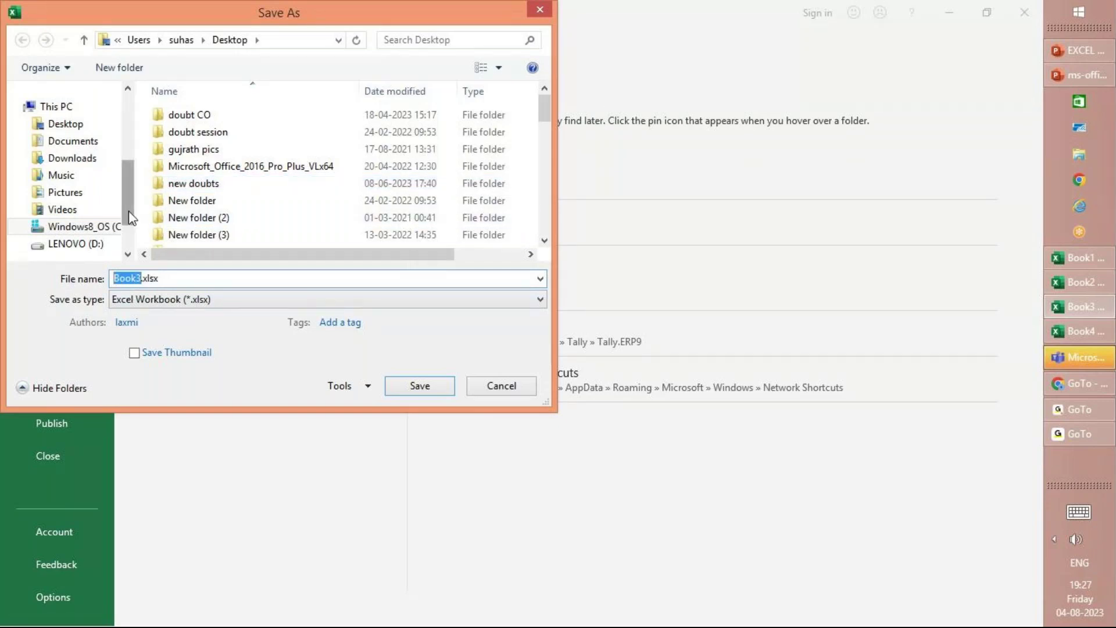
type("MCC")
type("-")
type("31")
type("-07-2")
type("3")
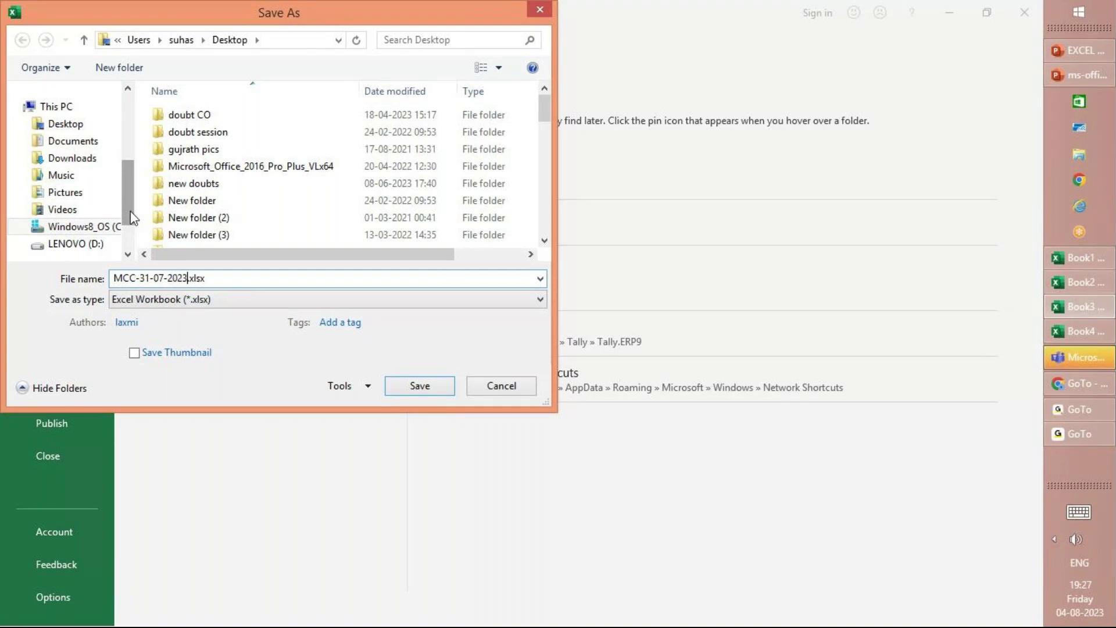
left_click(403, 385)
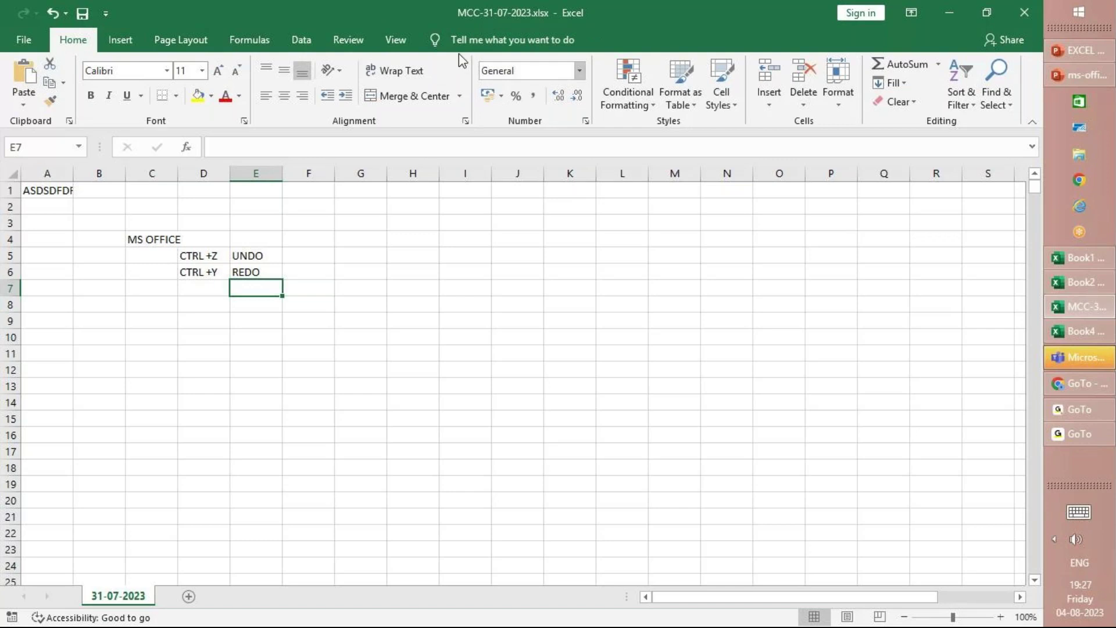
left_click(1080, 434)
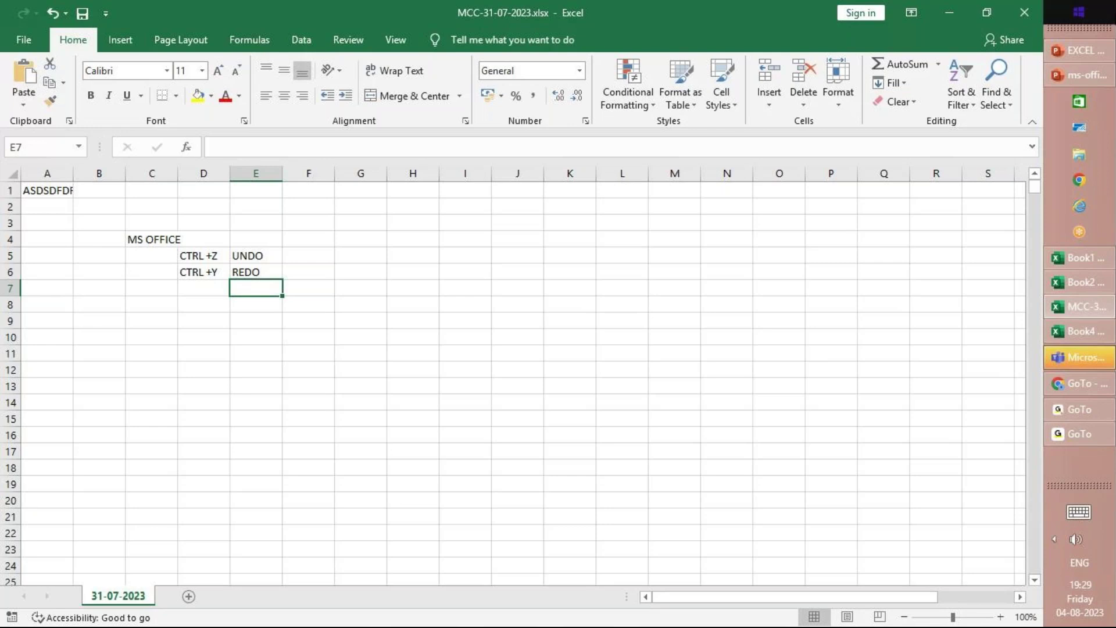
Close MCC-31-07-2023 and minimise the Book4, PowerPoint, Book1 and Teams windows.
left_click(1024, 13)
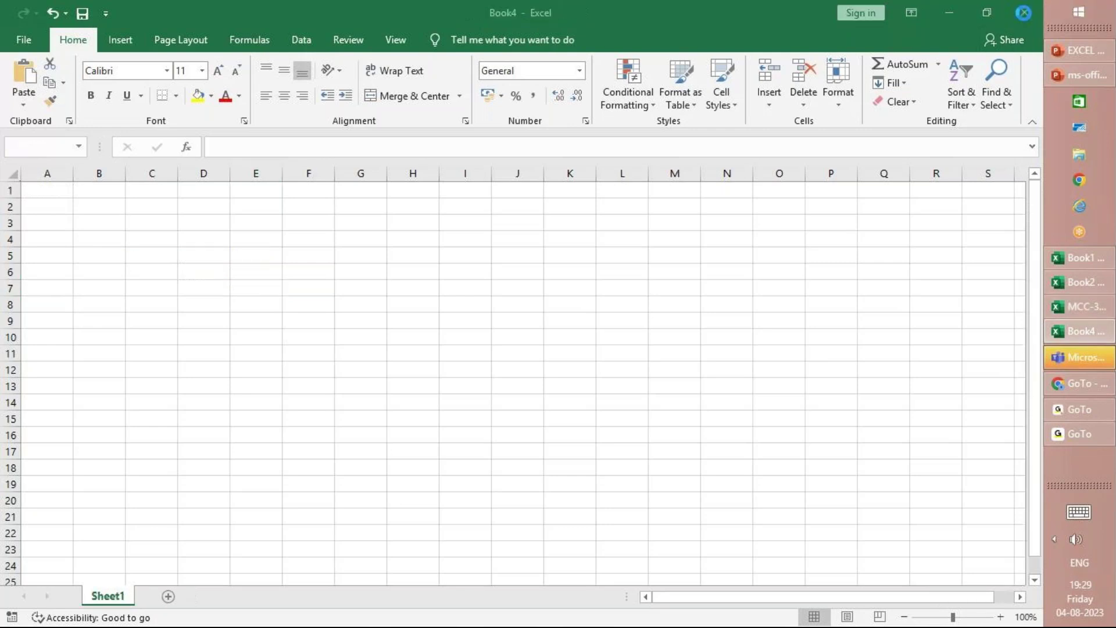
left_click(936, 23)
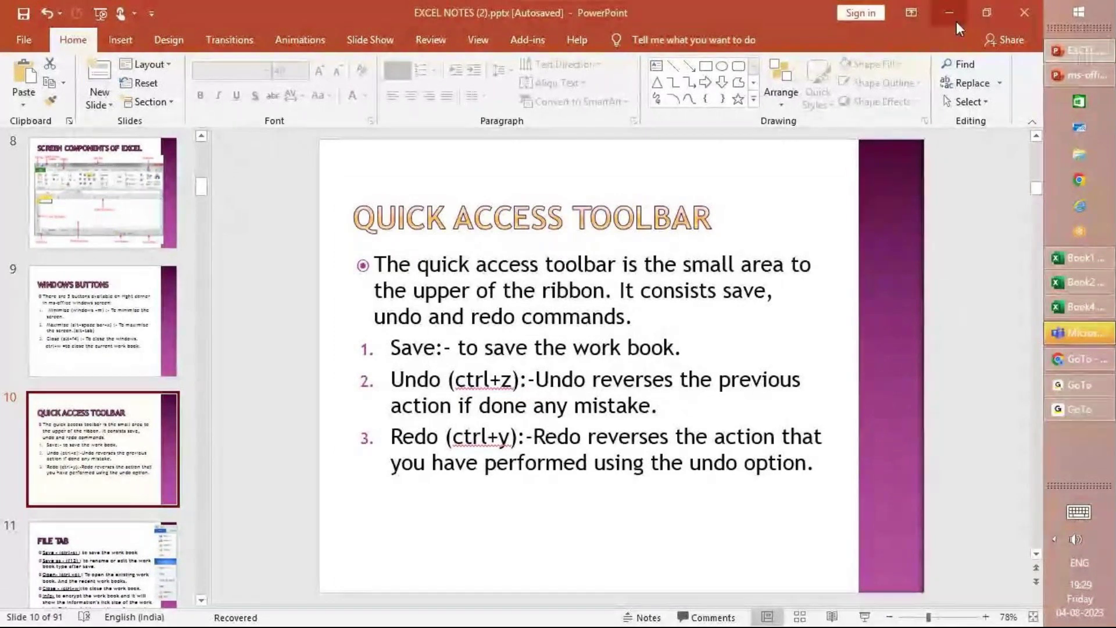
left_click(949, 13)
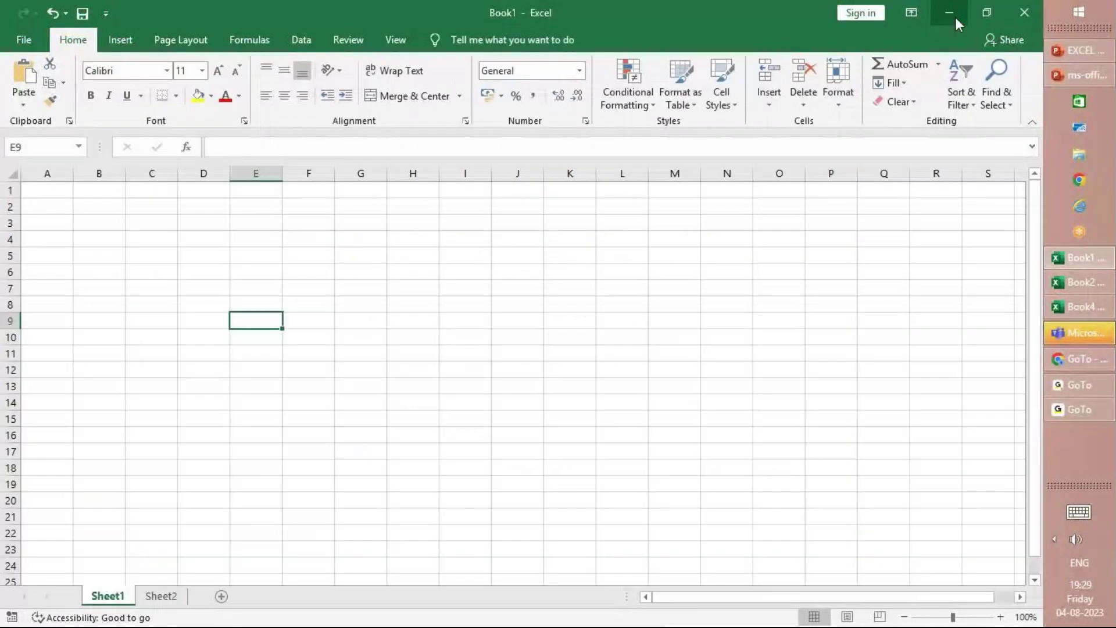
left_click(956, 18)
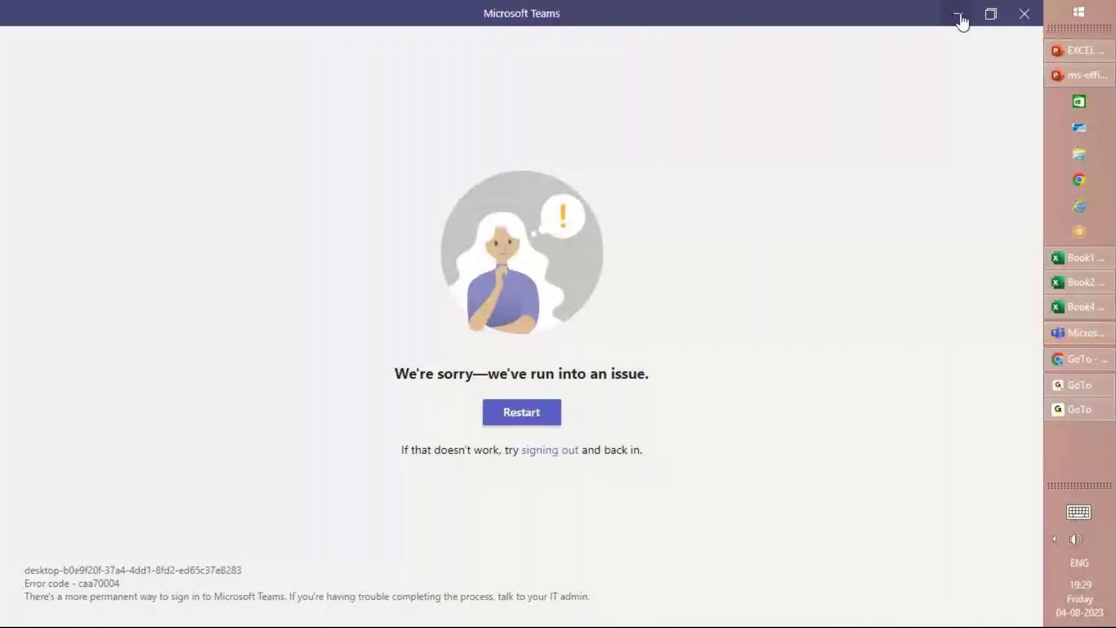
left_click(960, 20)
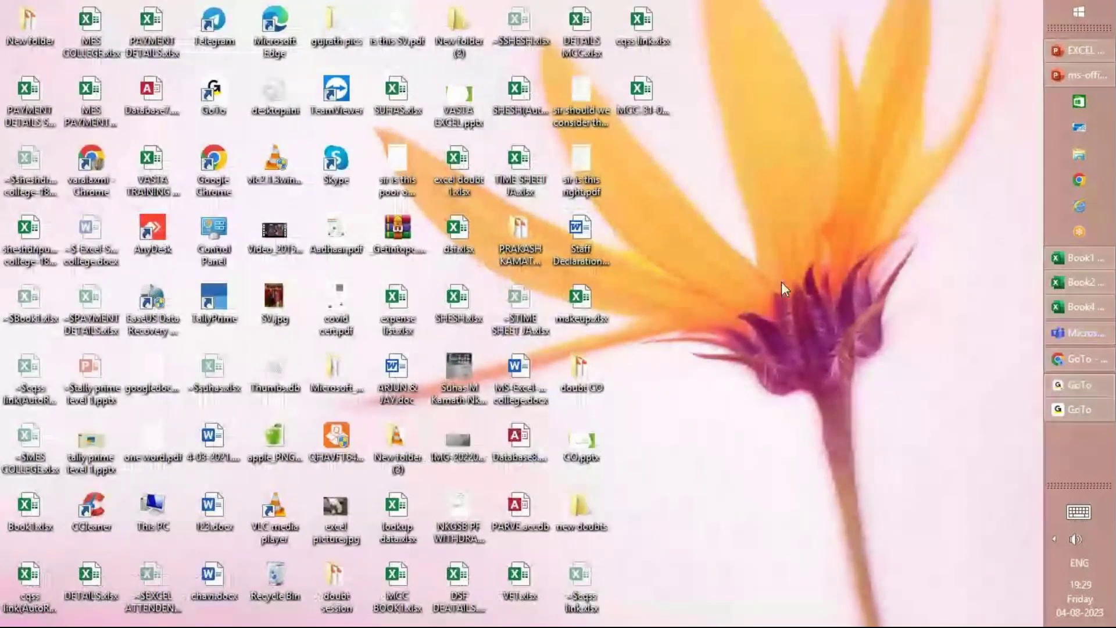
Twice open MCC-31-07-2023.xlsx from the desktop with a wrong password and dismiss the error.
double_click(637, 103)
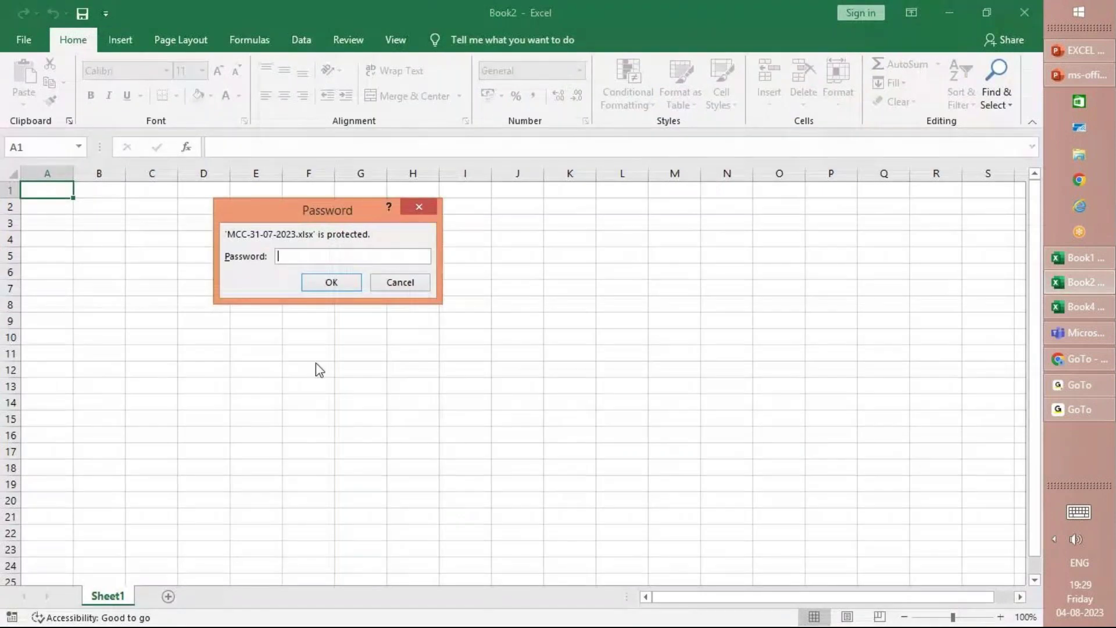
left_click(314, 288)
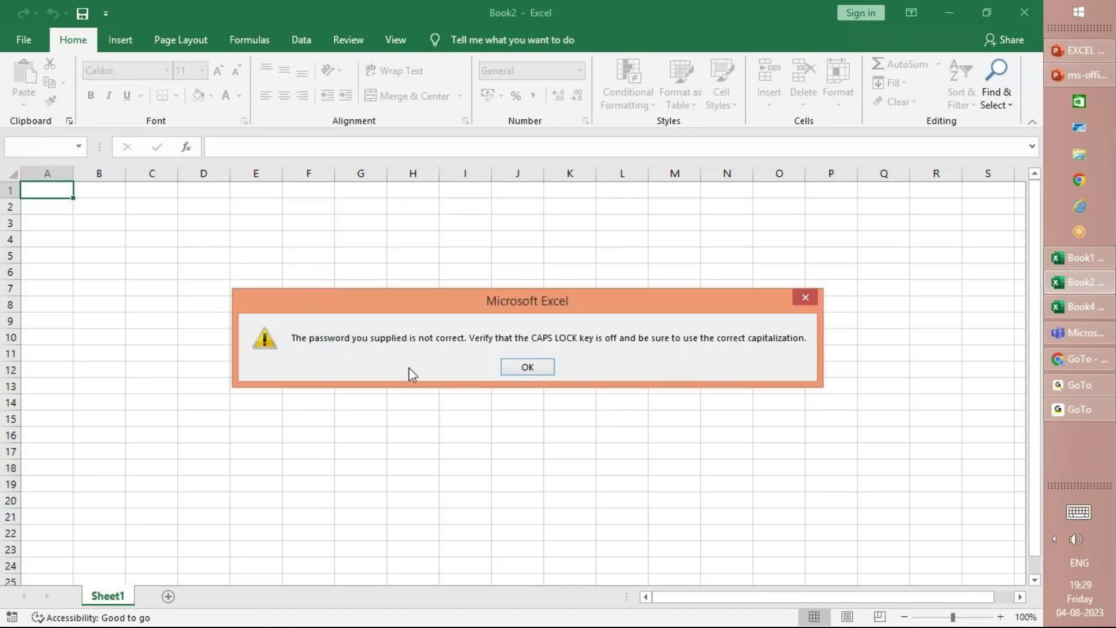
left_click(550, 368)
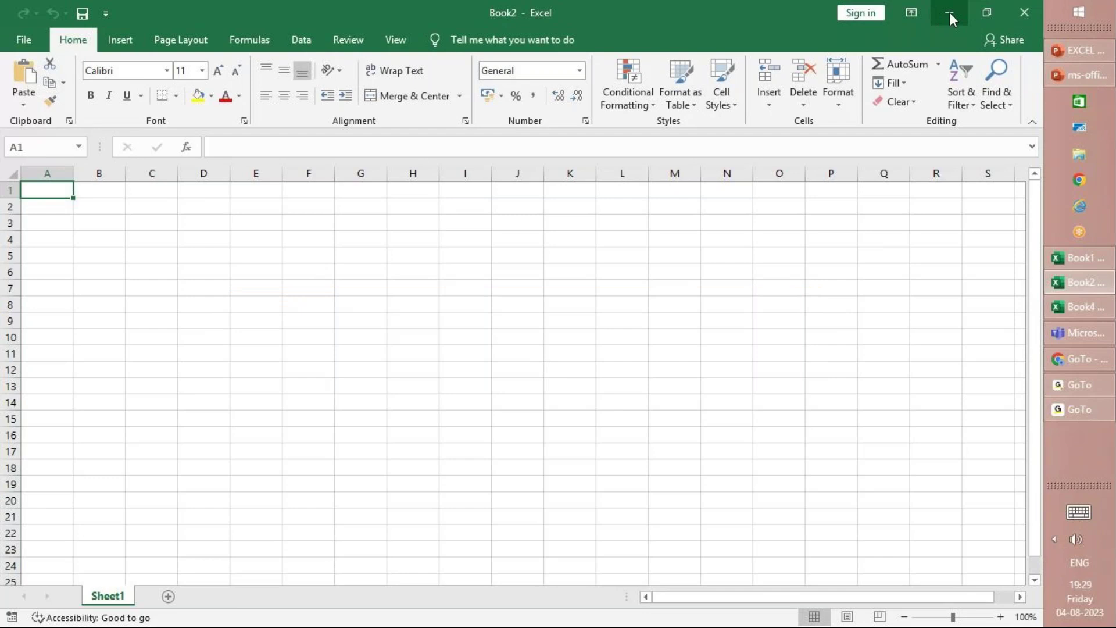
left_click(950, 13)
double_click(660, 100)
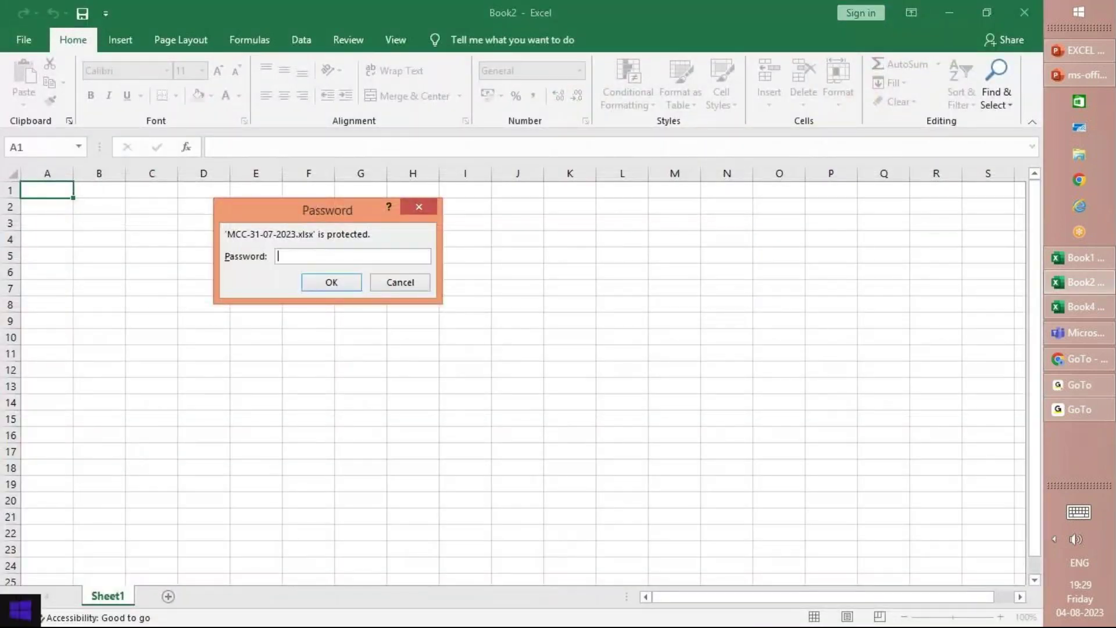
left_click(327, 284)
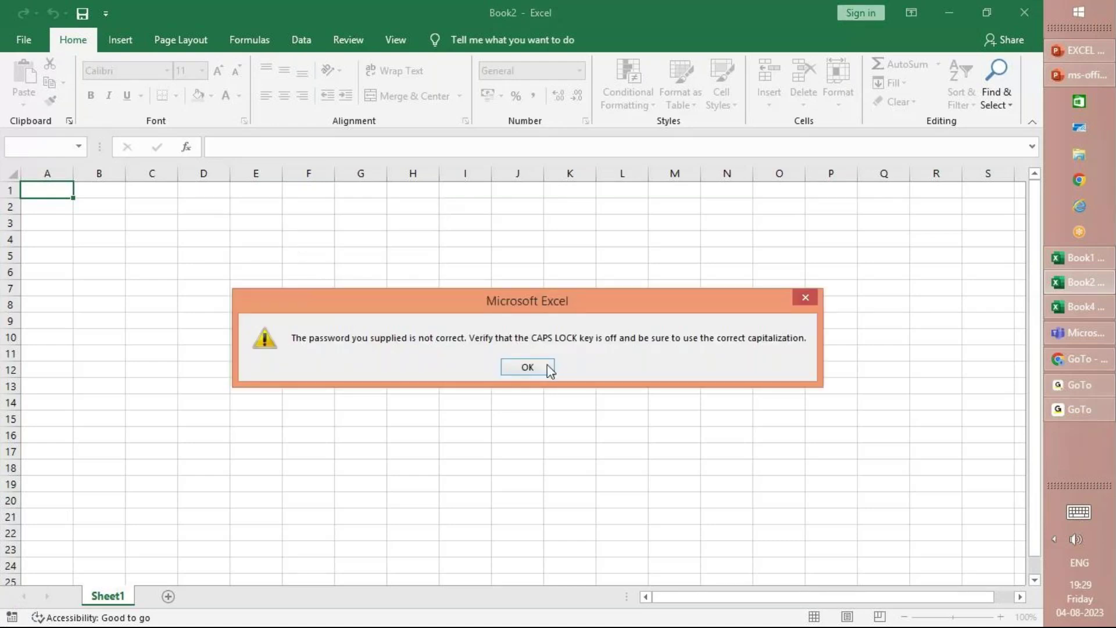
left_click(540, 373)
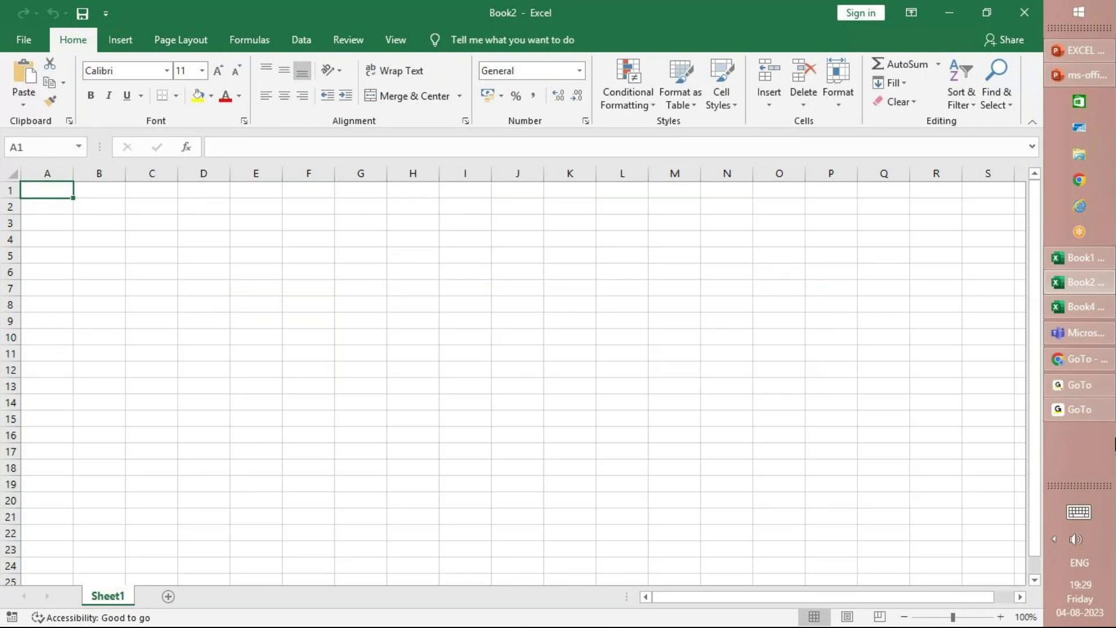
Open MCC-31-07-2023.xlsx from the desktop with the correct password, then open its File view.
left_click(958, 12)
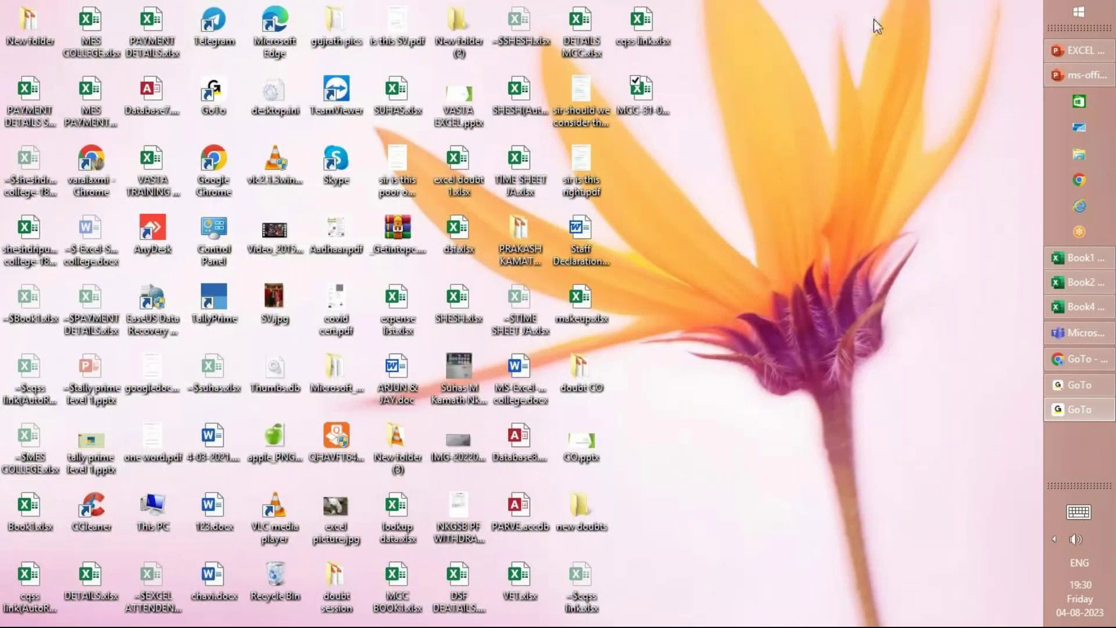
double_click(658, 103)
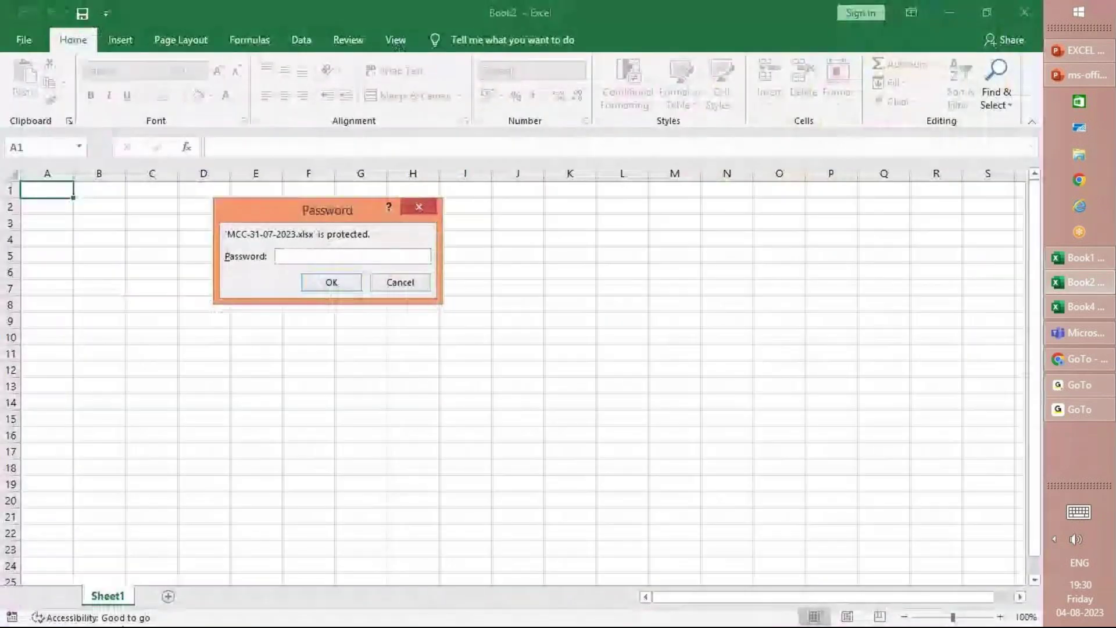
type("****")
key("Return")
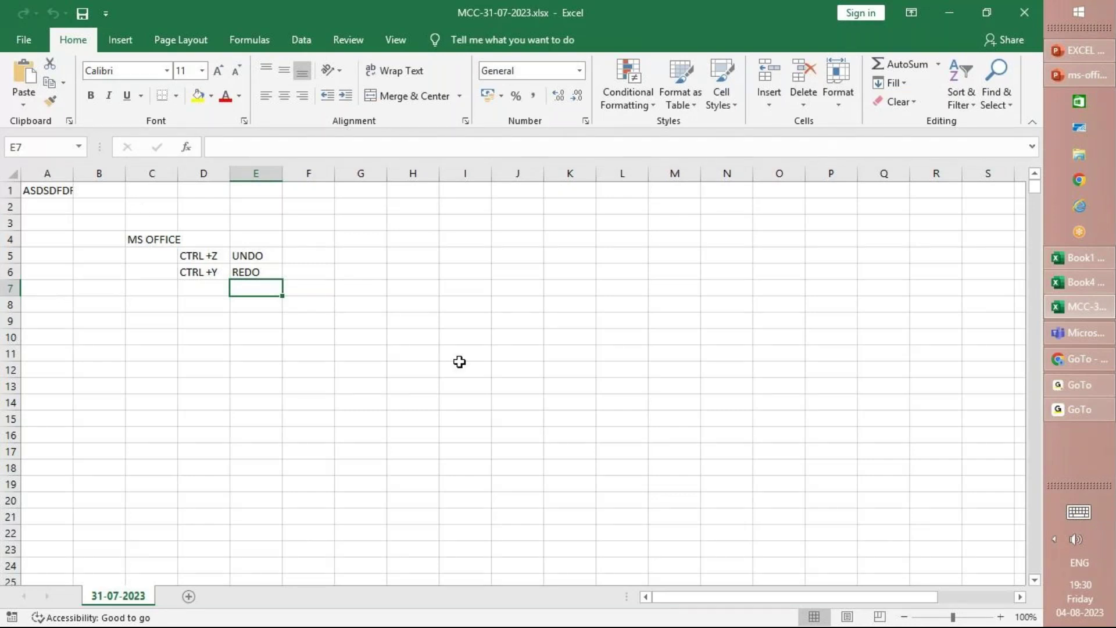
left_click(26, 39)
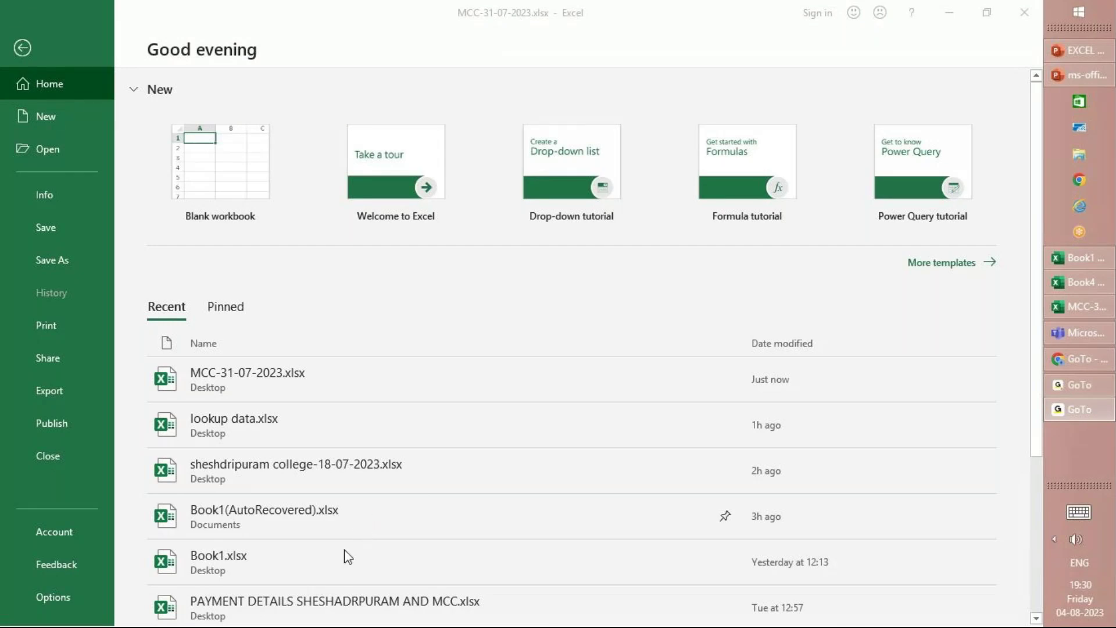
Clear the encryption password from MCC-31-07-2023.xlsx, then close the workbook.
left_click(124, 363)
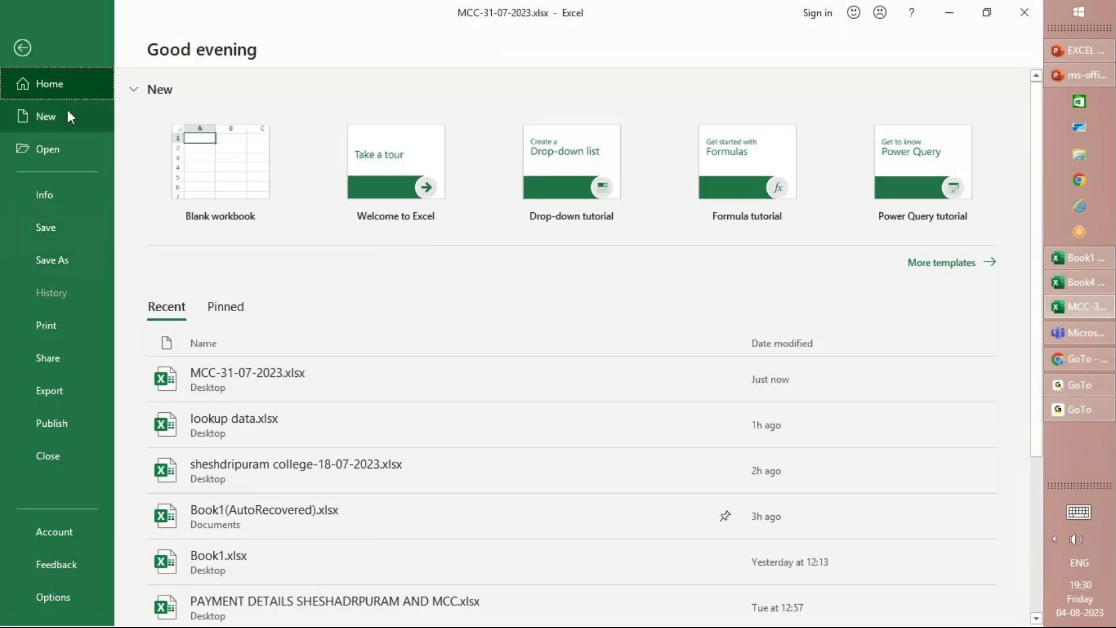
left_click(73, 186)
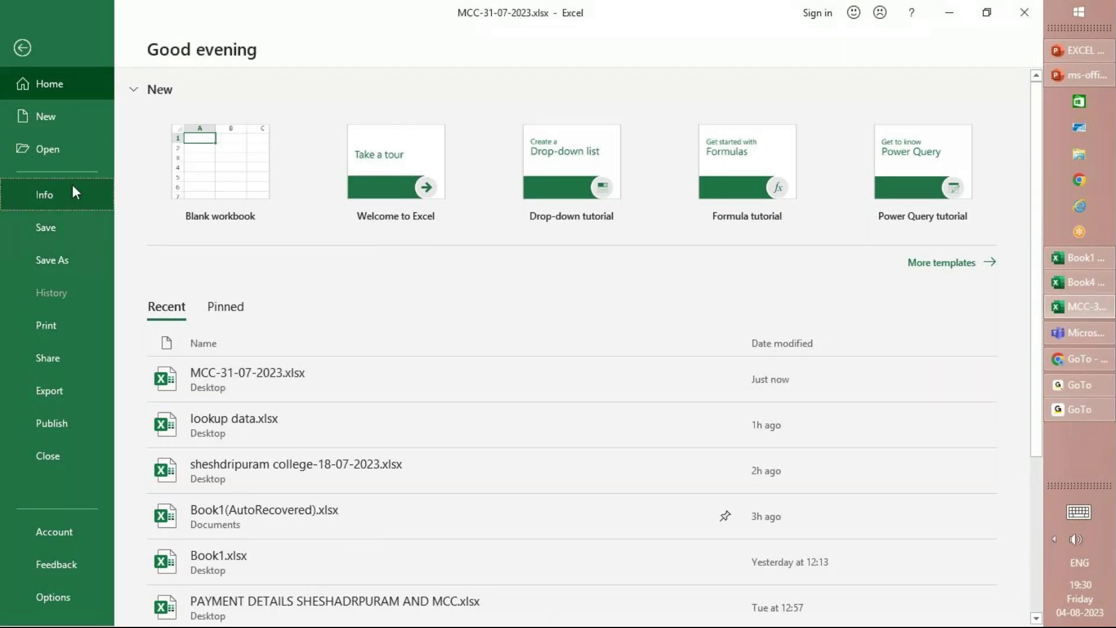
left_click(189, 233)
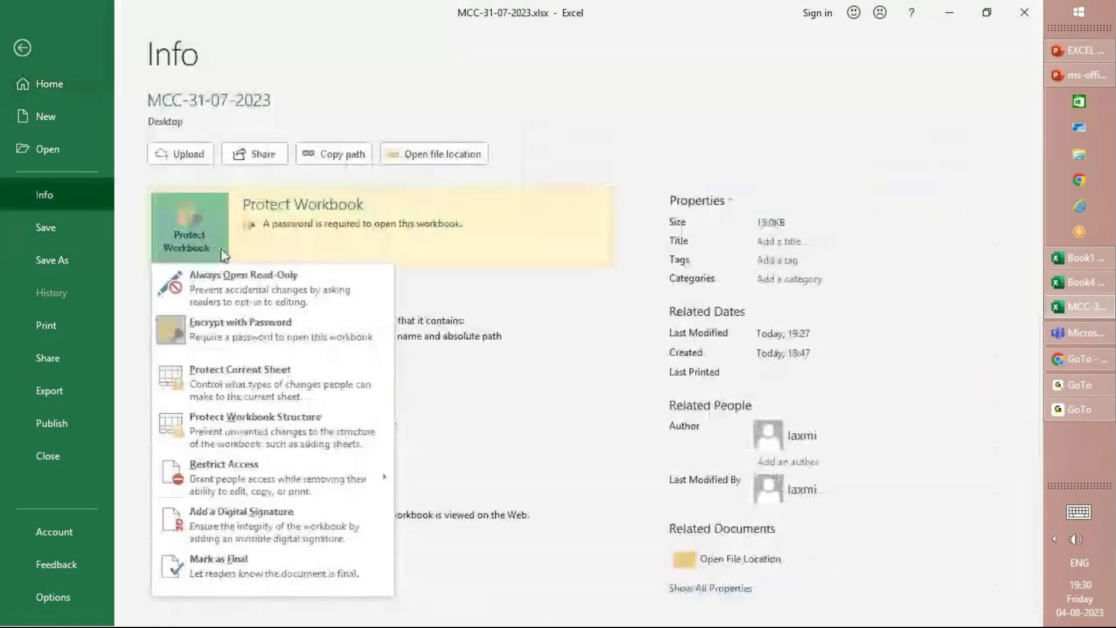
left_click(278, 321)
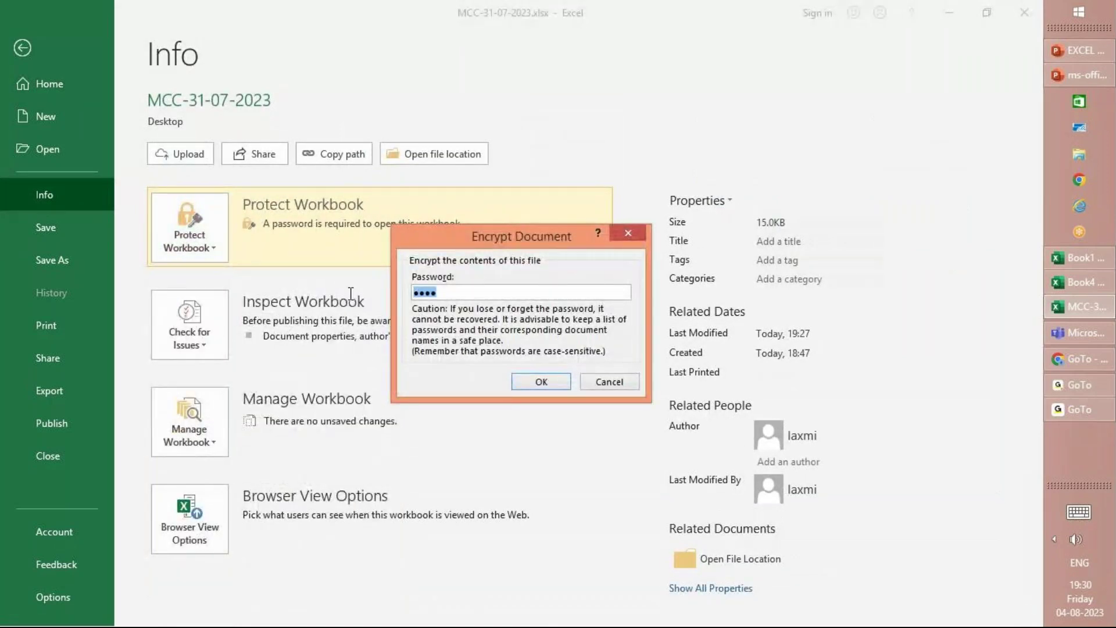
key("BackSpace")
left_click(541, 382)
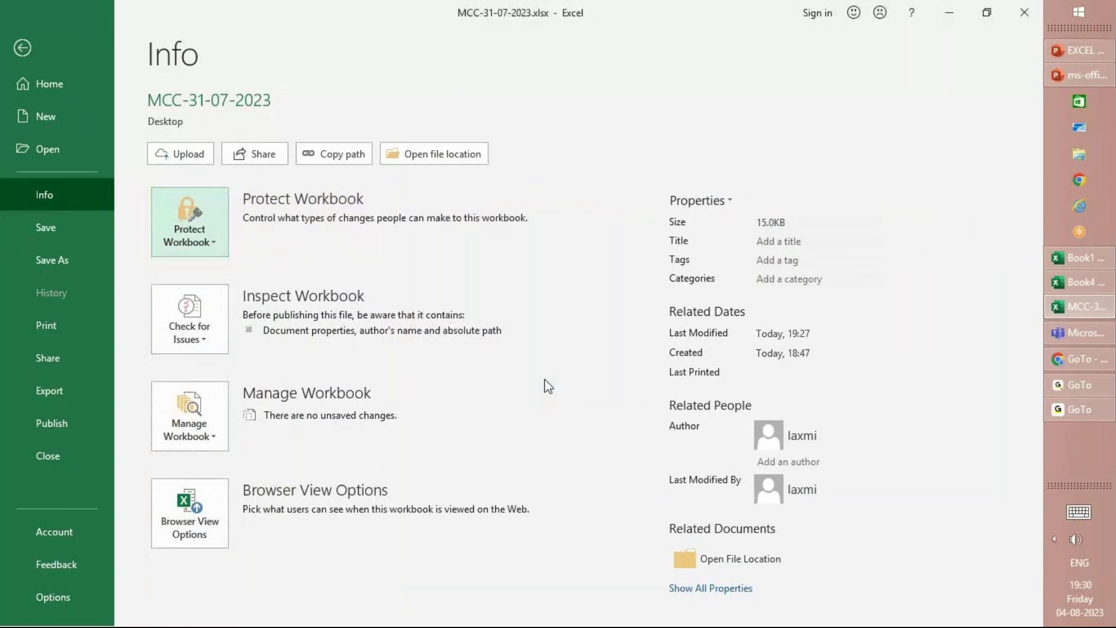
left_click(1024, 13)
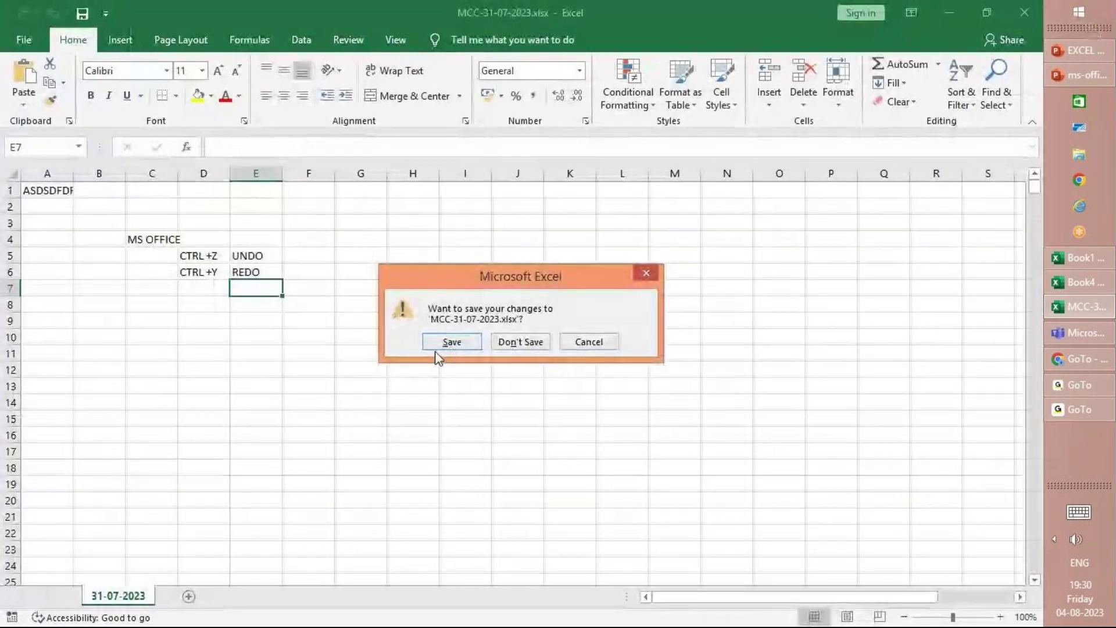
Save MCC-31-07-2023.xlsx, reopen it without a password, and switch to the EXCEL NOTES presentation.
left_click(446, 344)
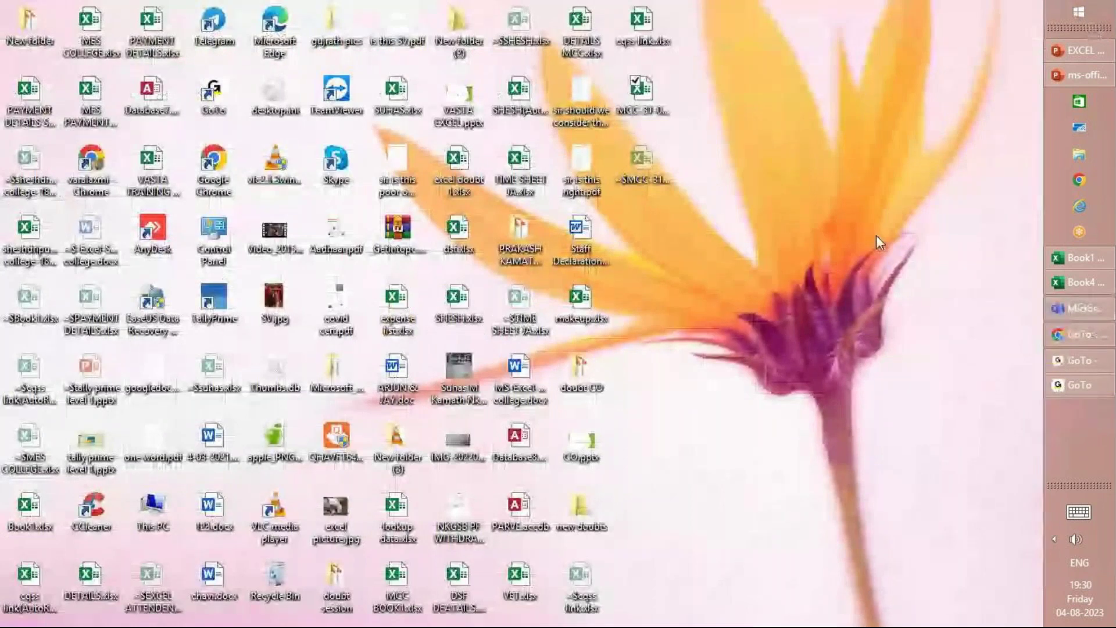
double_click(630, 105)
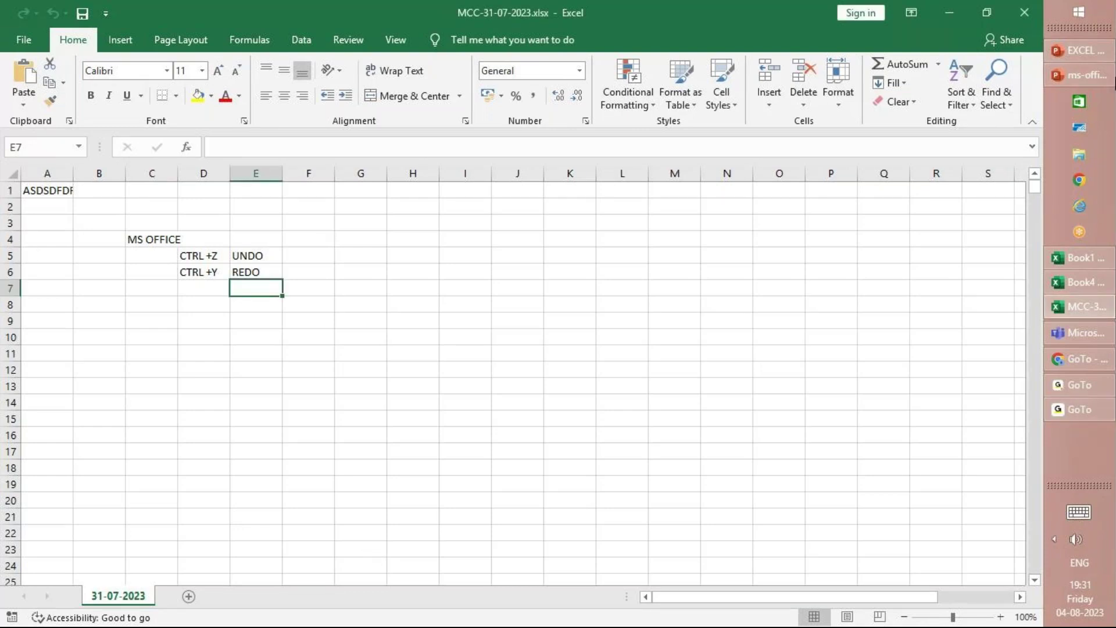
left_click(1081, 50)
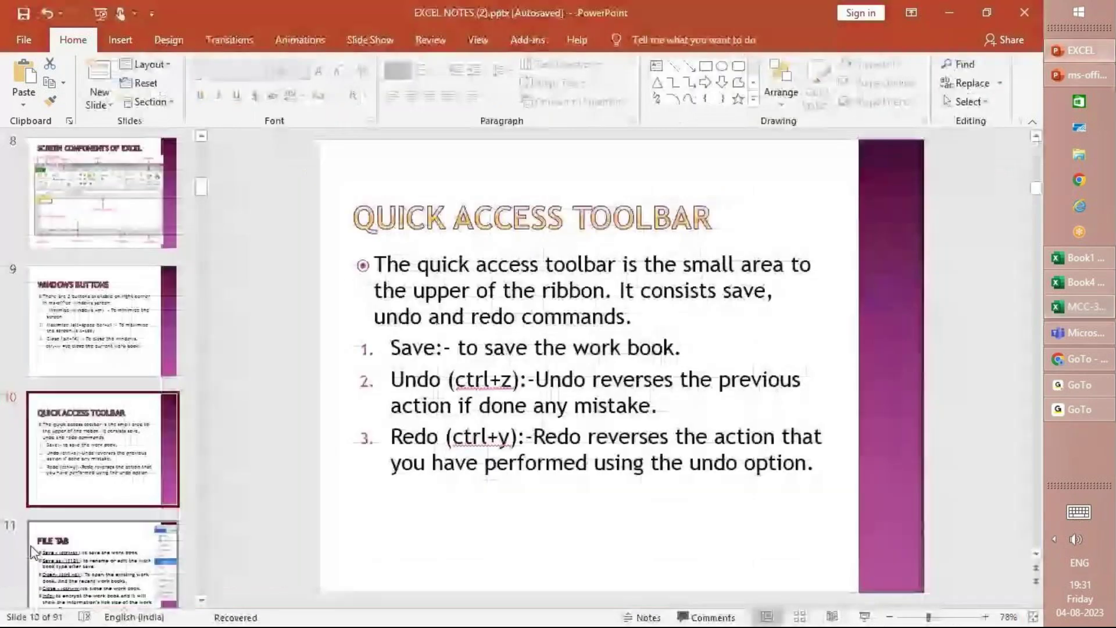
Display slide 11, FILE TAB, of the EXCEL NOTES deck.
left_click(32, 551)
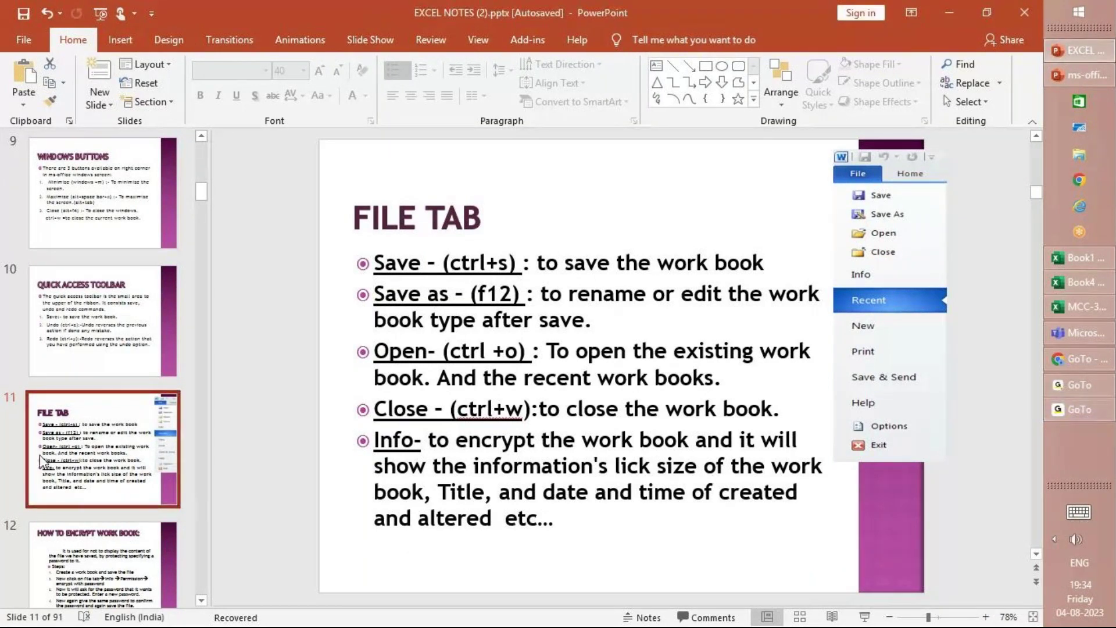
Review the encrypting and decrypting workbook slides, ending on slide 13 about decrypting.
left_click(91, 575)
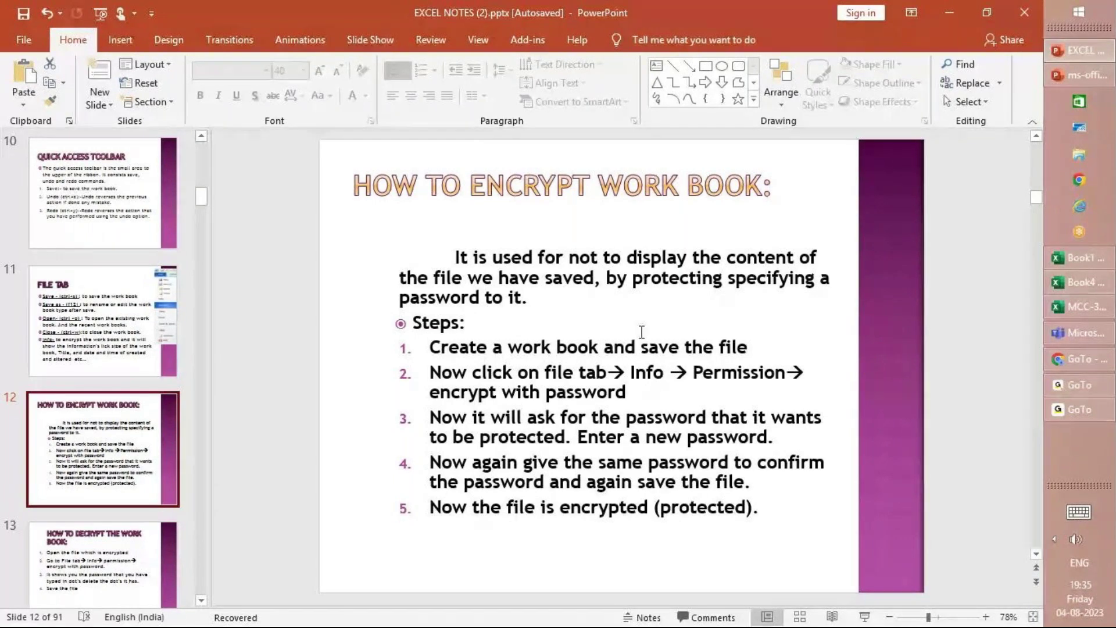
left_click(122, 566)
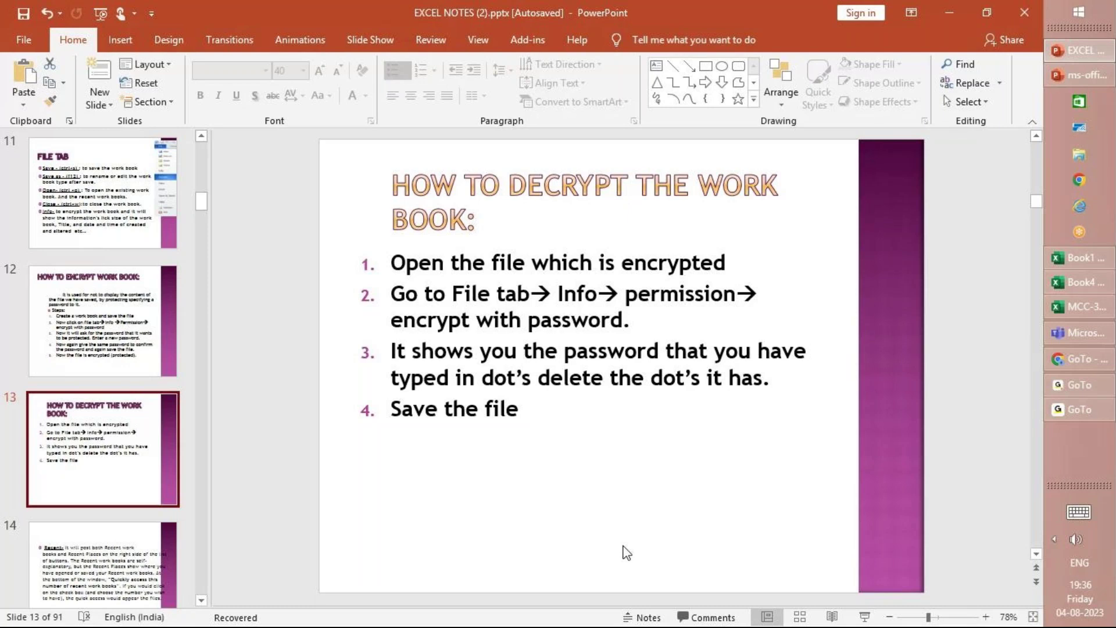
left_click(102, 563)
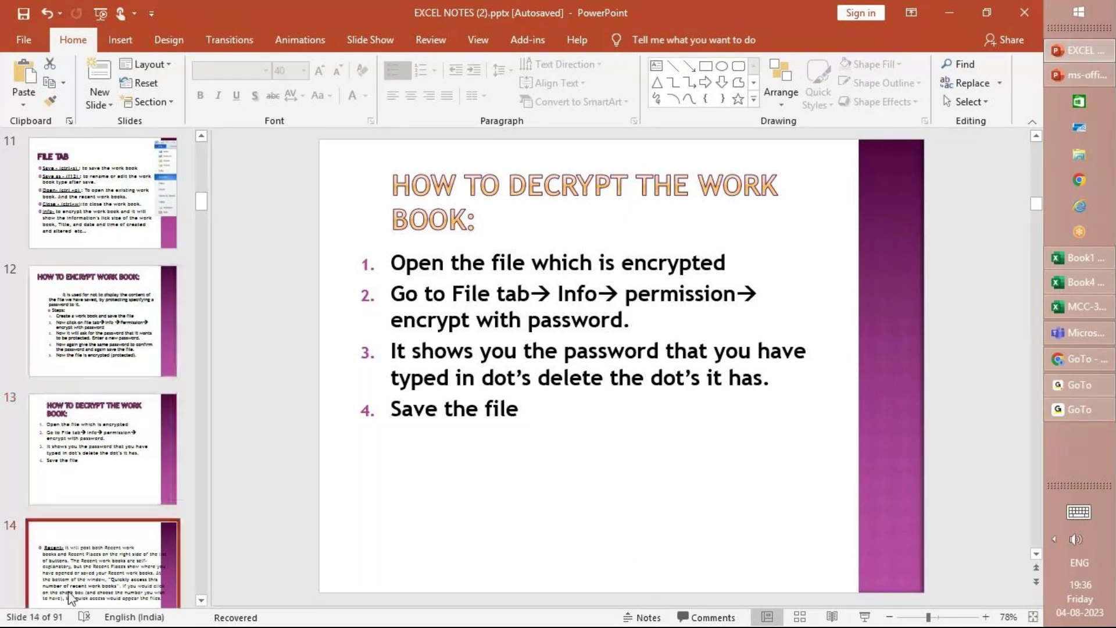
left_click(142, 354)
Open PowerPoint's File start page listing templates and recent presentations.
scroll(168, 363, "up", 5)
scroll(169, 363, "up", 5)
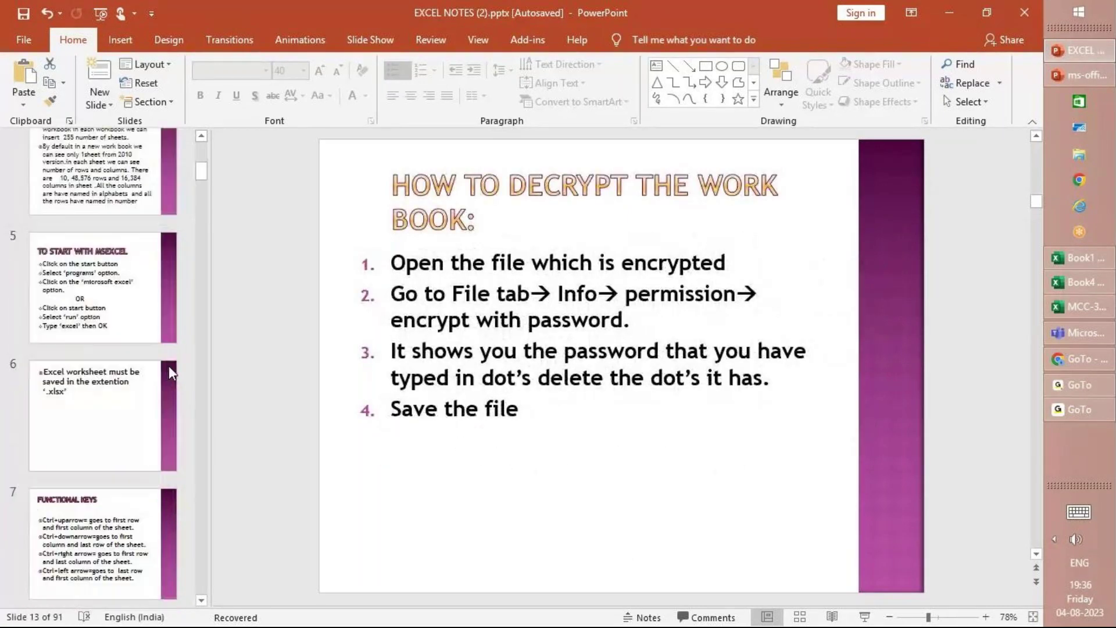
scroll(169, 363, "up", 5)
left_click(23, 41)
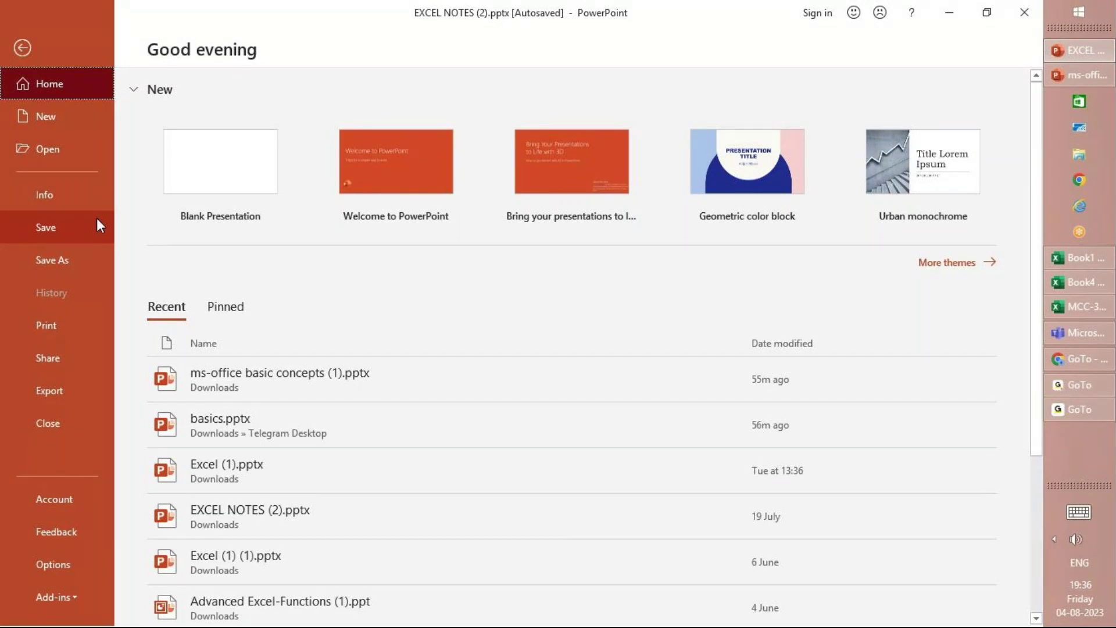
Show the backstage Account page with the installation's product information.
left_click(1095, 410)
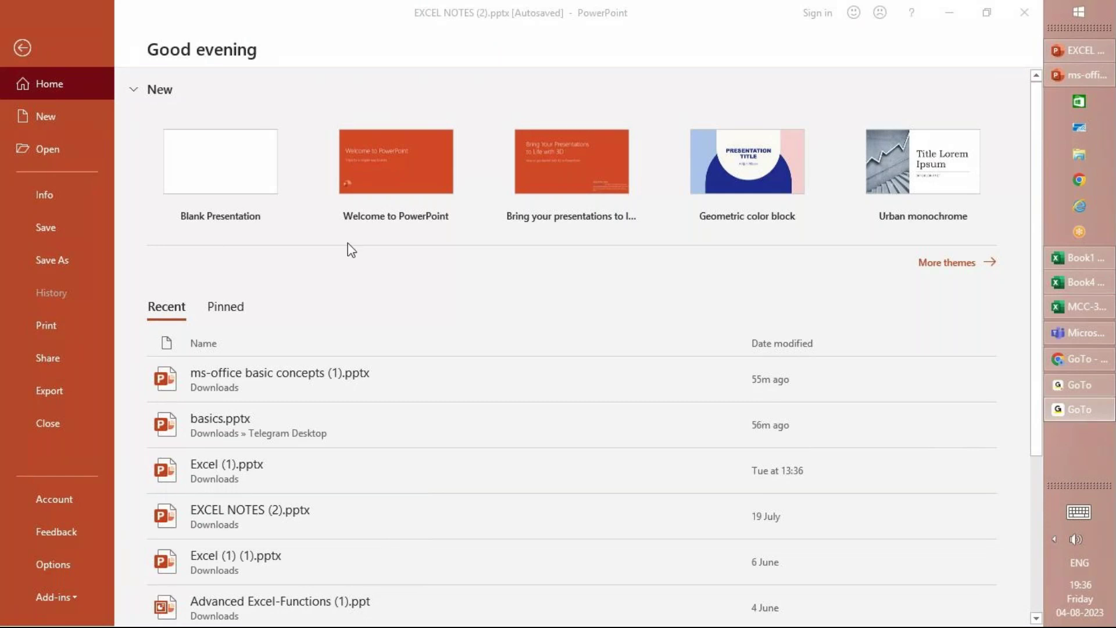
left_click(87, 502)
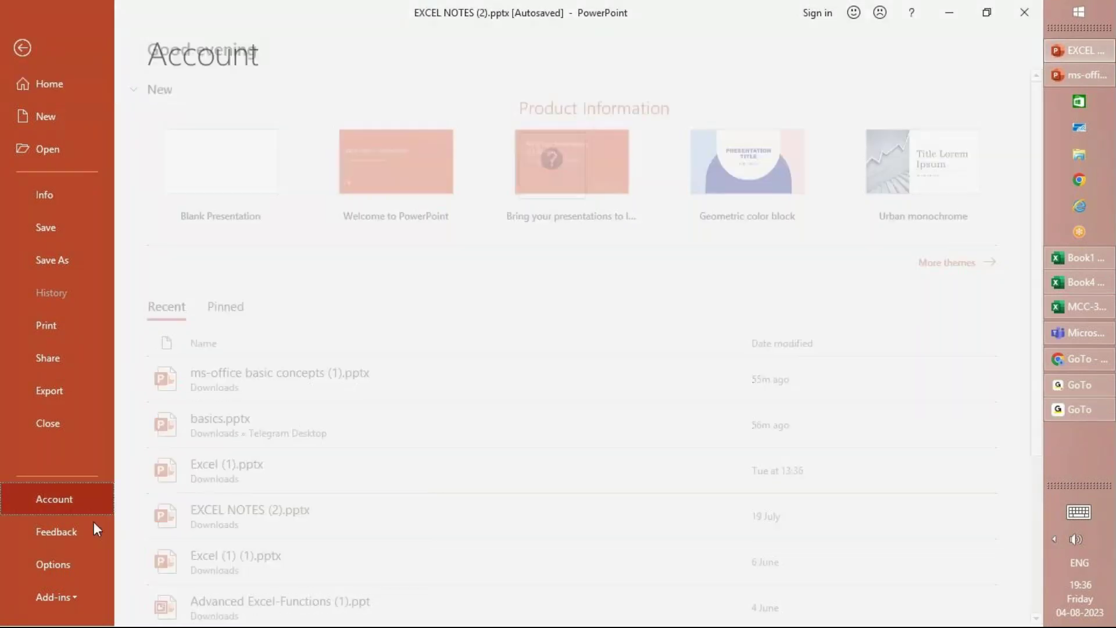